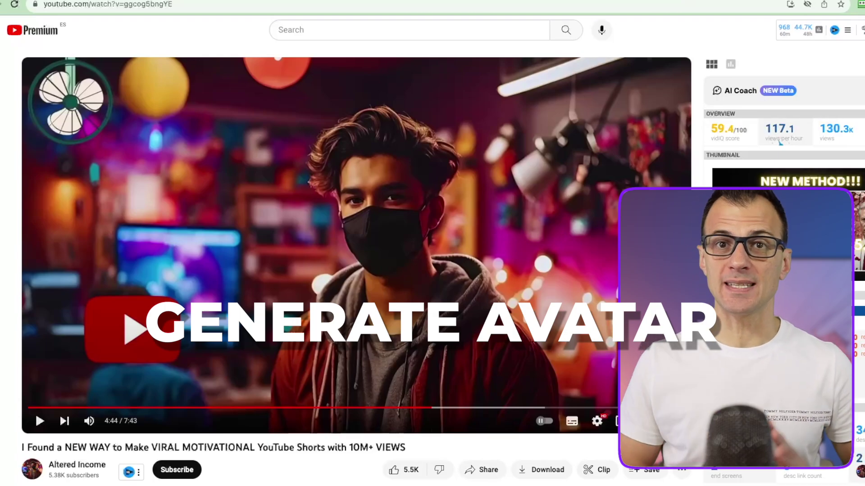
# - Resume playback of the paused YouTube video on making viral motivational Shorts
pyautogui.click(426, 247)
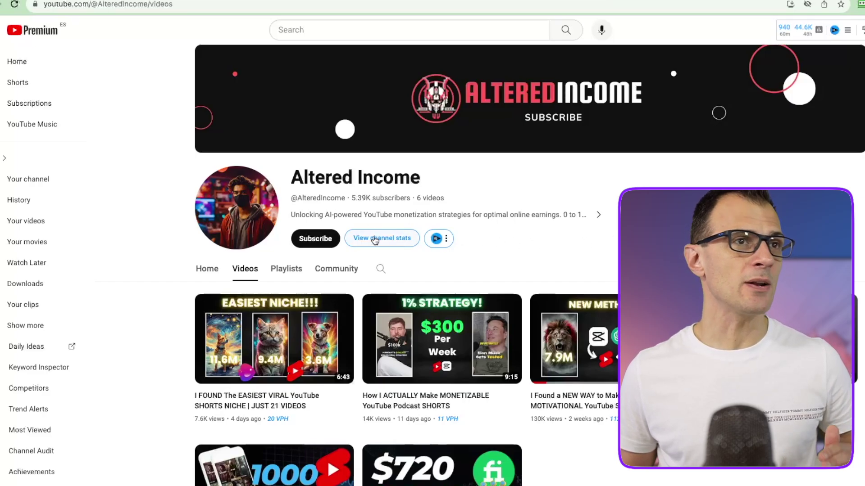
# - Check the channel's About details, highlighting its join date and subscriber count
pyautogui.scroll(-1, 374, 240)
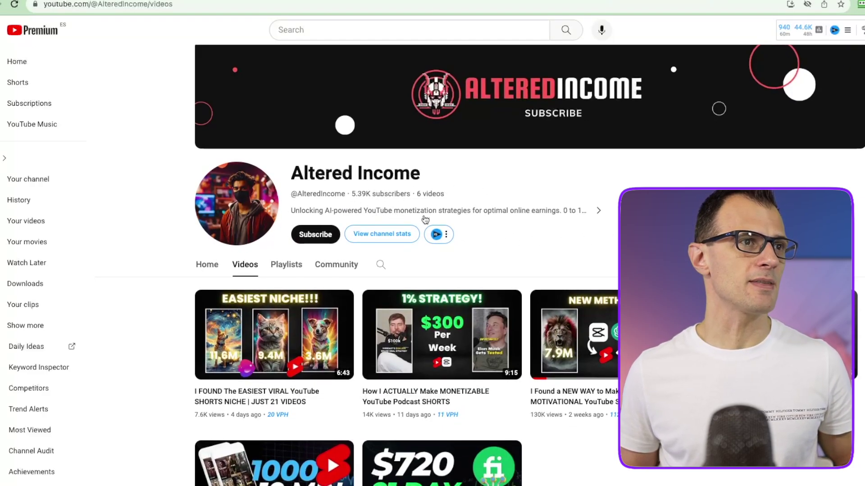
pyautogui.click(455, 219)
pyautogui.moveTo(432, 333); pyautogui.dragTo(376, 351)
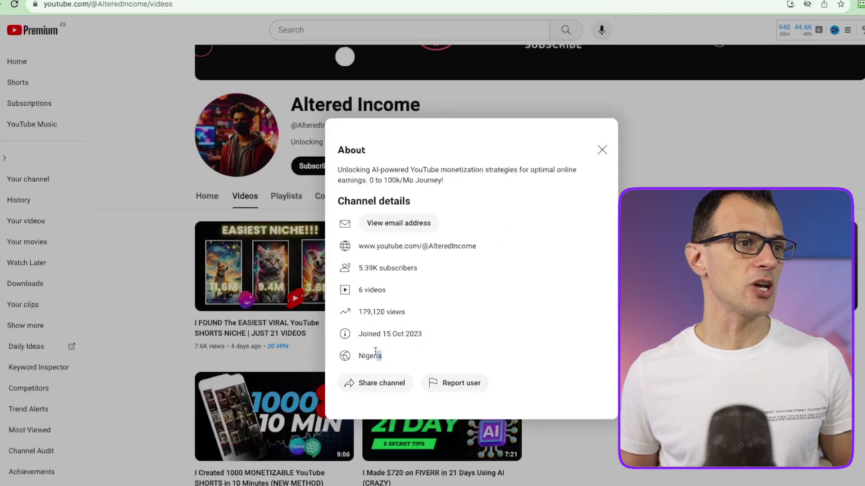
pyautogui.click(602, 149)
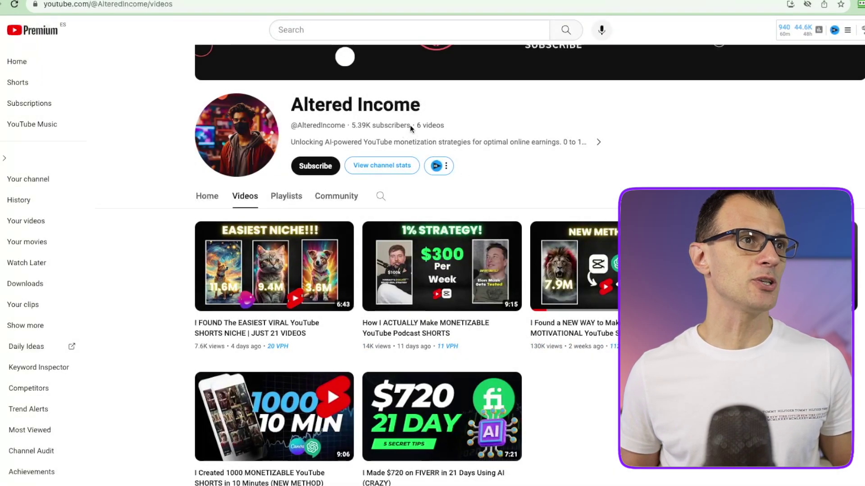
pyautogui.moveTo(368, 126); pyautogui.dragTo(409, 126)
# - Browse the channel's videos, open the AI Guy video and pause it near the start
pyautogui.scroll(-3, 529, 217)
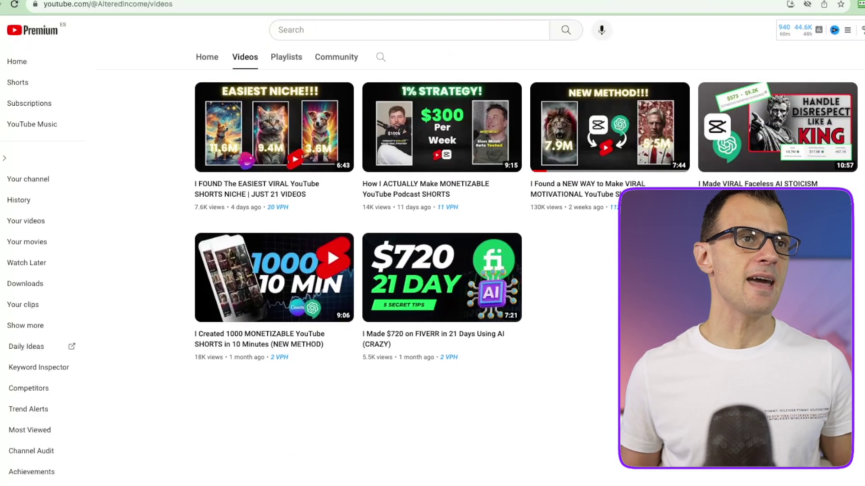
pyautogui.moveTo(556, 222)
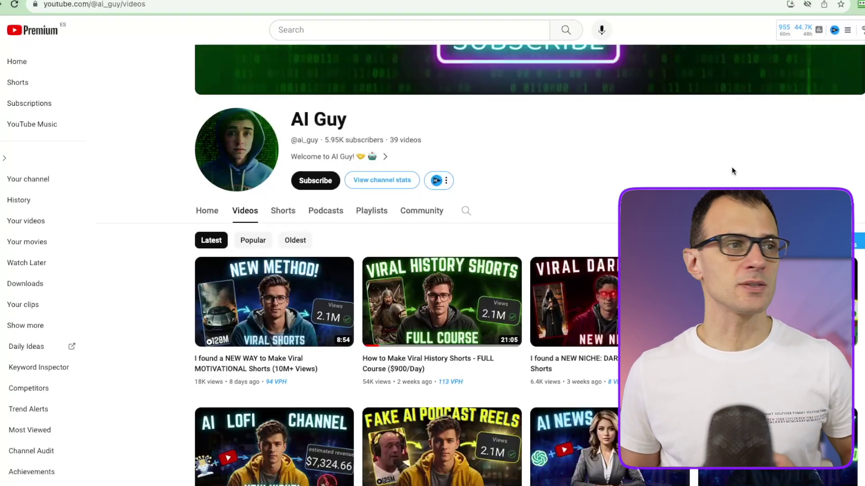
pyautogui.scroll(-3, 180, 297)
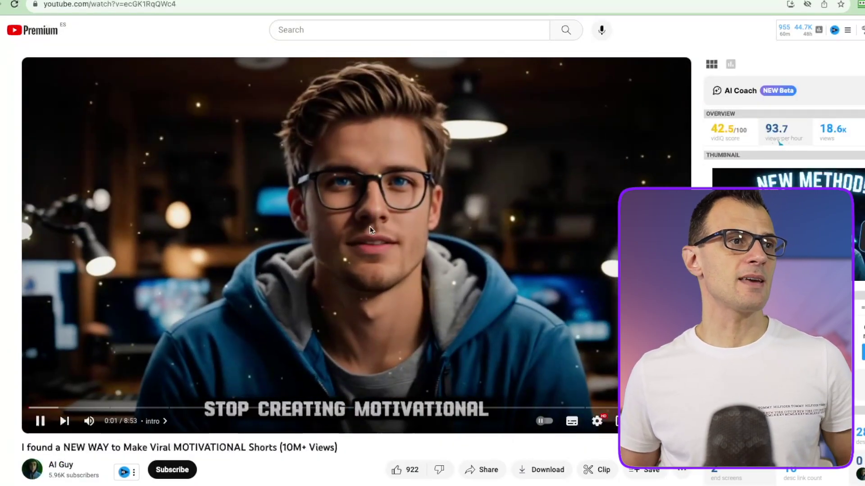
pyautogui.click(276, 281)
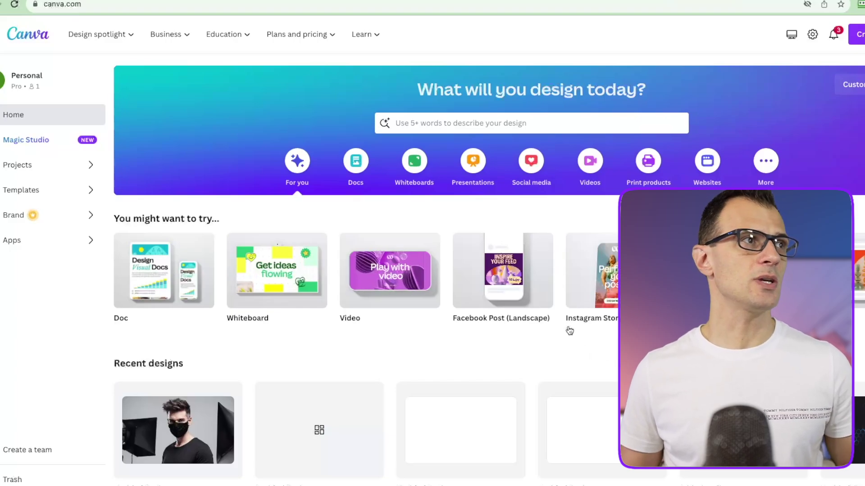
# - Create a blank YouTube Thumbnail design and open the AI image generator from Elements
pyautogui.click(857, 34)
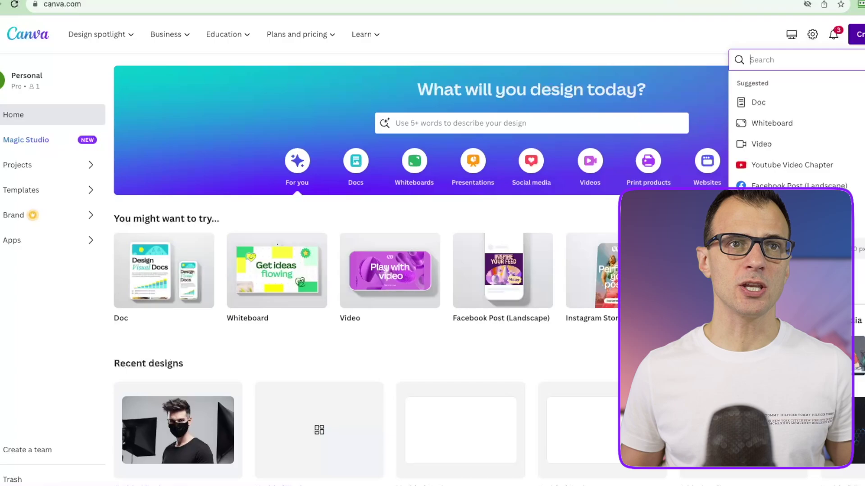
pyautogui.click(829, 165)
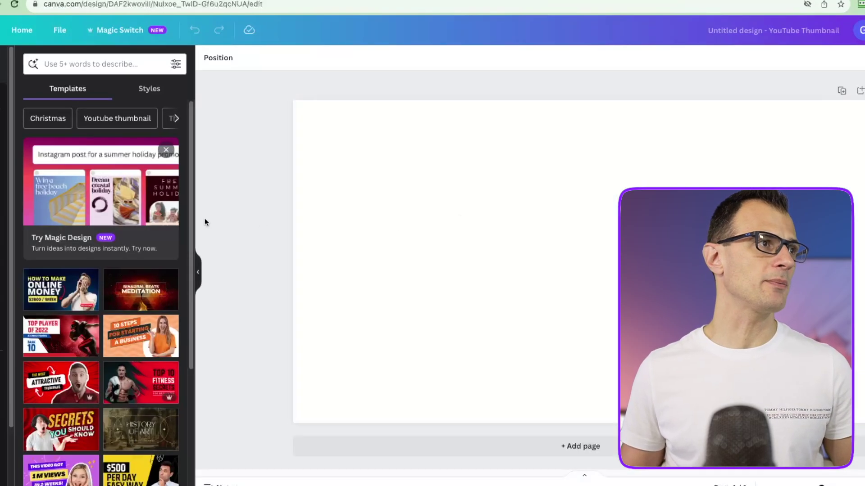
pyautogui.click(18, 110)
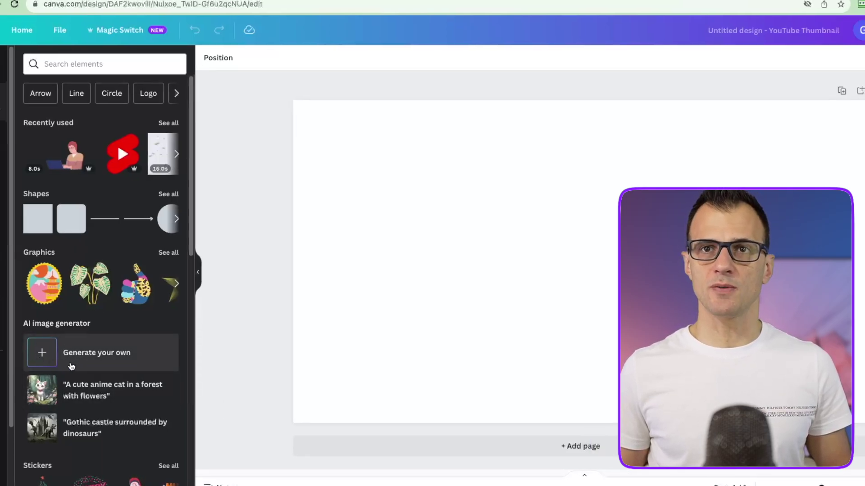
pyautogui.click(71, 366)
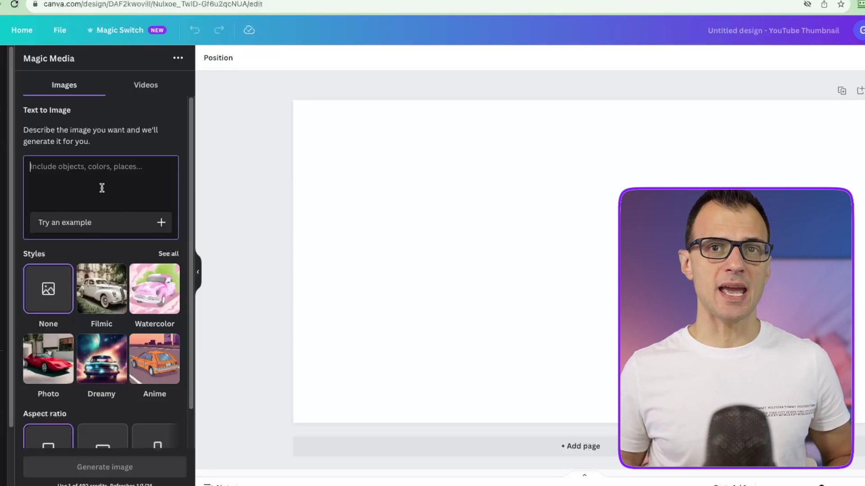
# - Paste the bespectacled-YouTuber prompt into Text to Image and add the fourth result to the design
pyautogui.write('youtuber man sitting at his desk, talking to the camera, laptop on the desk, wearing glasses, animated')
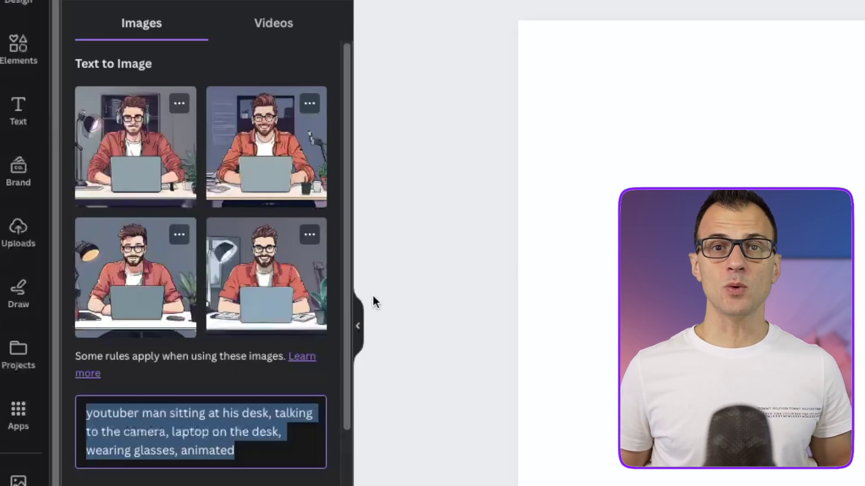
pyautogui.click(303, 258)
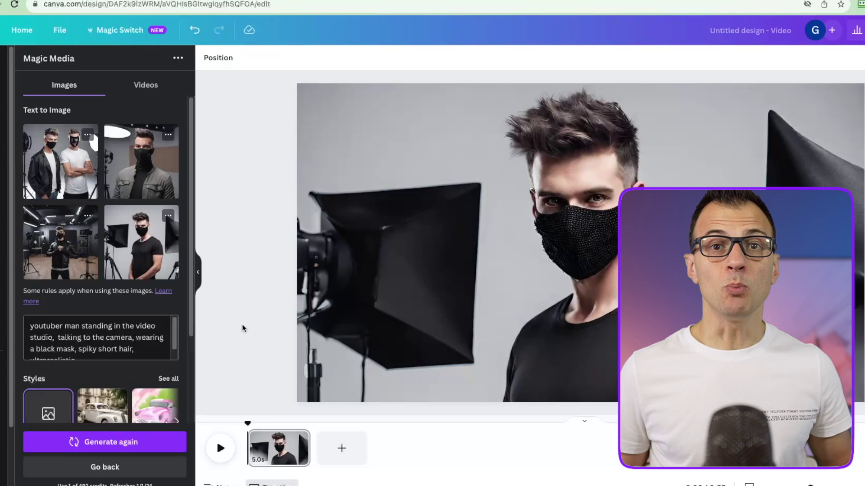
pyautogui.scroll(-1, 71, 344)
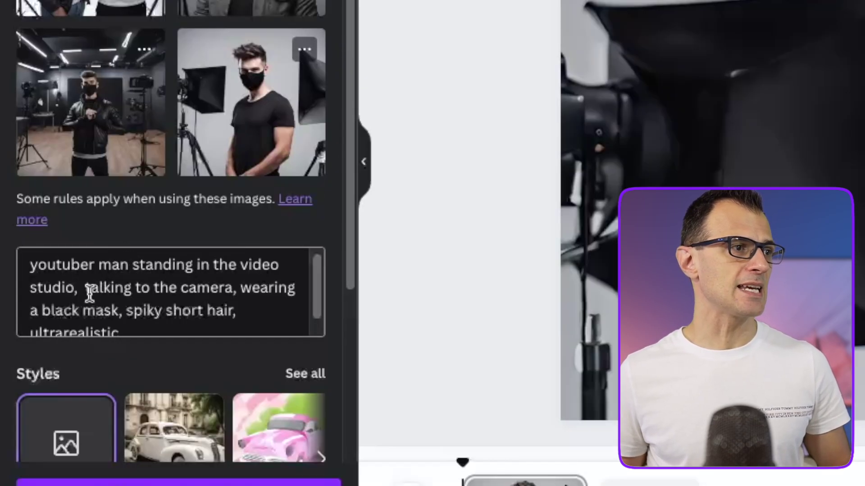
pyautogui.moveTo(320, 299); pyautogui.dragTo(320, 311)
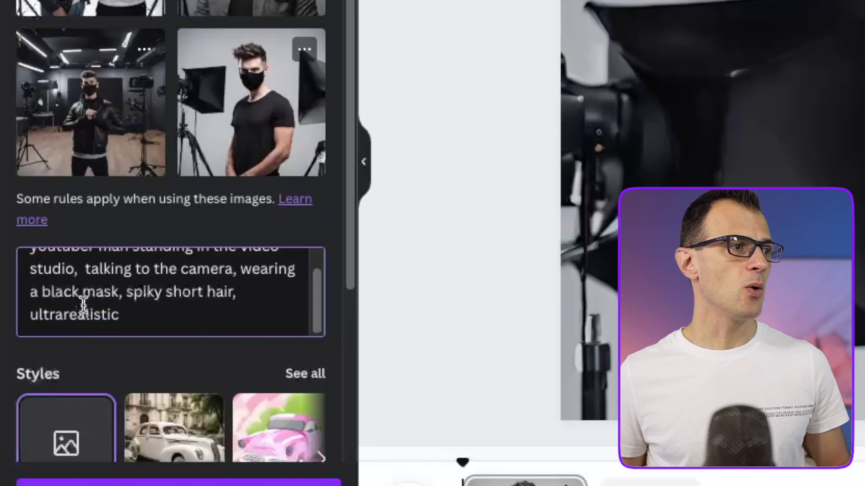
pyautogui.moveTo(158, 310); pyautogui.dragTo(53, 301)
pyautogui.click(319, 316)
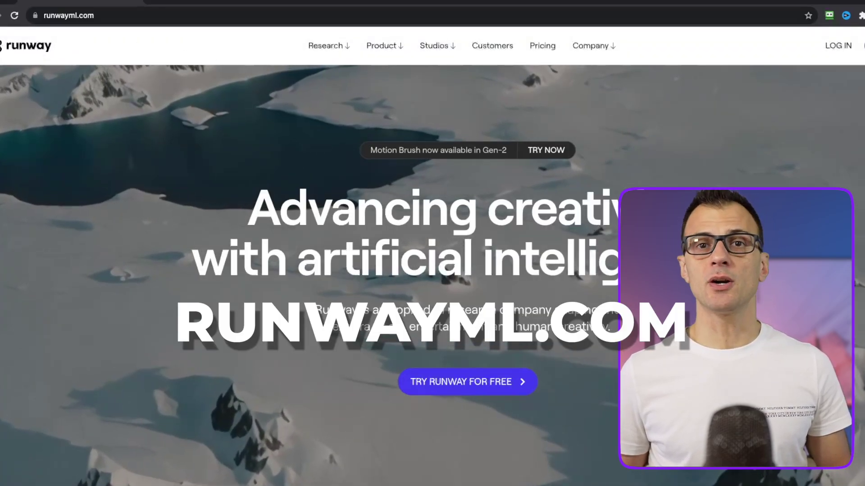
# - On Runway's homepage, start using Runway for free
pyautogui.scroll(-3, 612, 228)
pyautogui.tripleClick(401, 240)
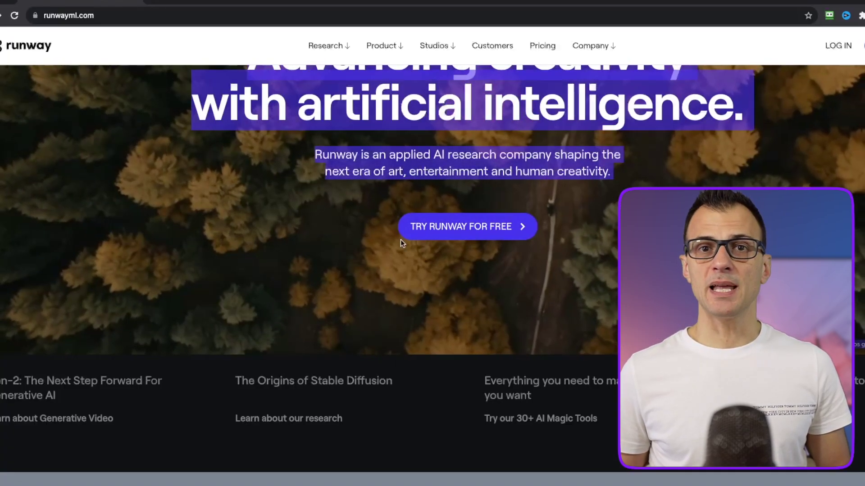
pyautogui.click(401, 240)
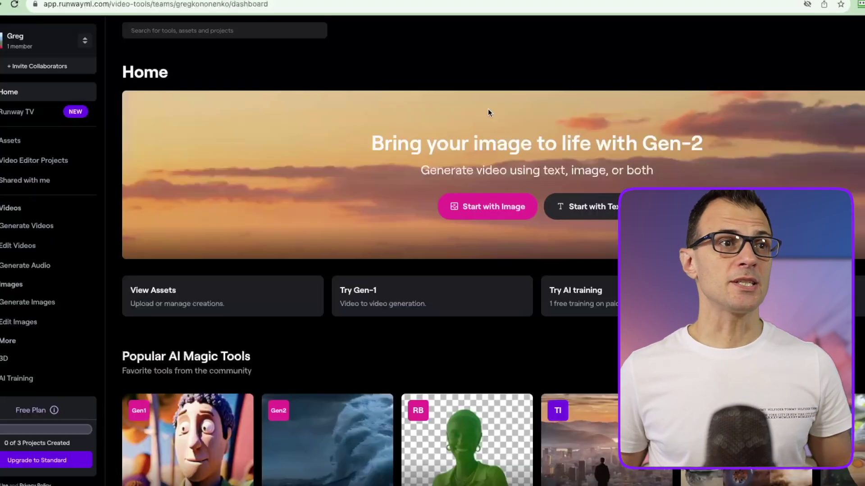
# - Animate the cartoon YouTuber image with a talking prompt in Gen-2 Image + Description, generating 4s
pyautogui.click(476, 206)
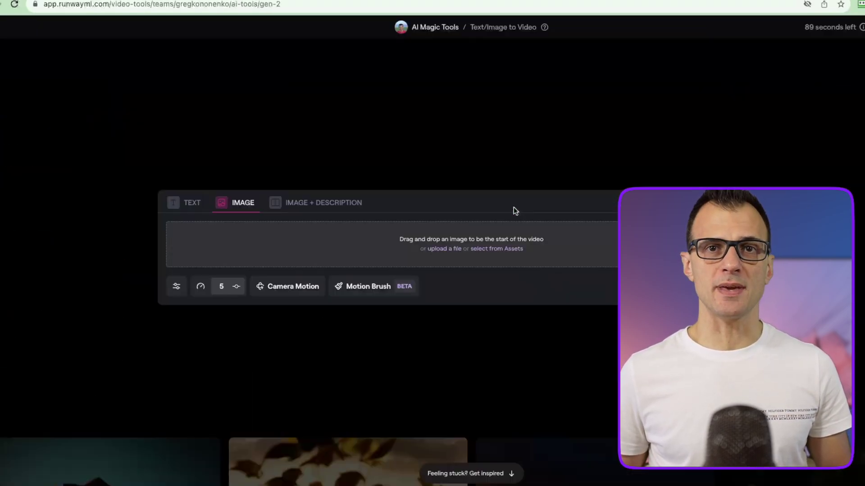
pyautogui.click(291, 205)
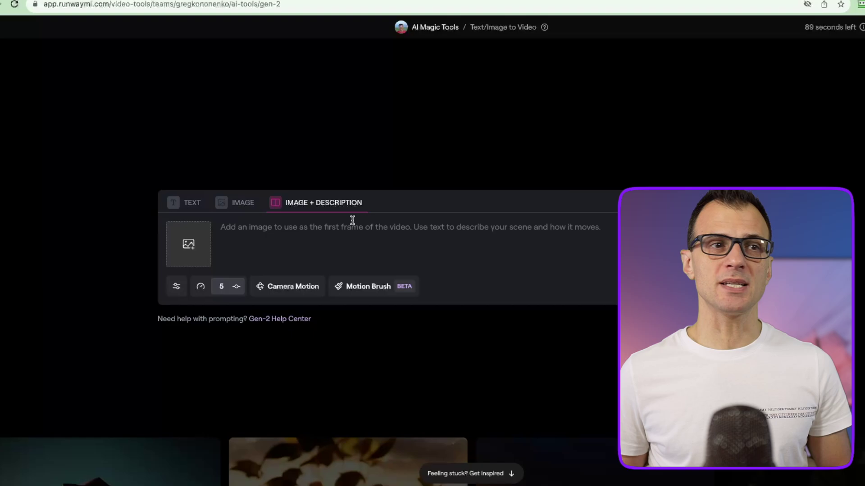
pyautogui.click(264, 248)
pyautogui.press('super+v')
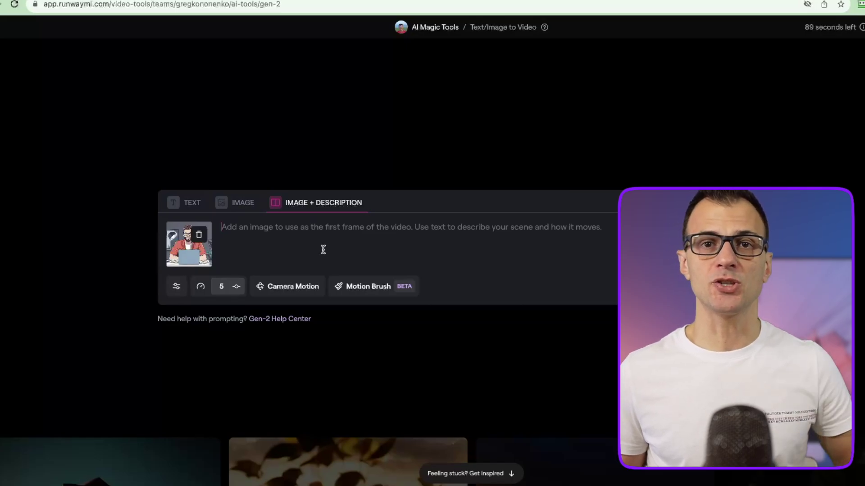
pyautogui.write('the youtuber is moving his mouth while talking')
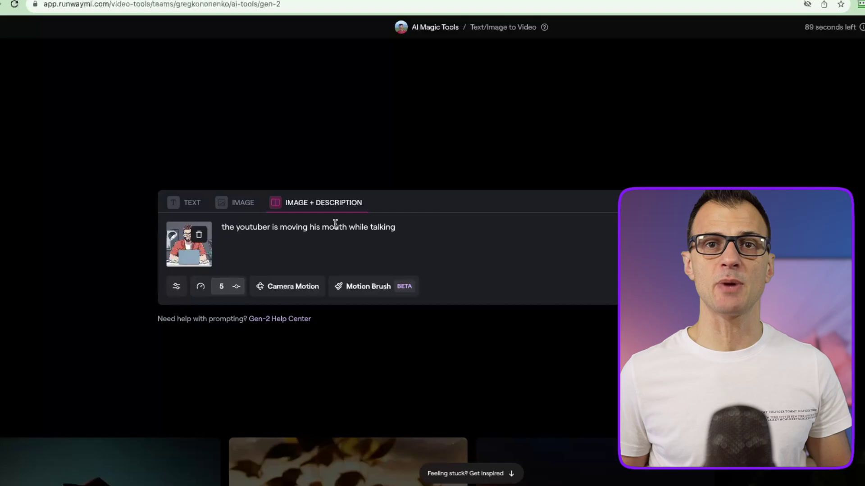
pyautogui.click(752, 291)
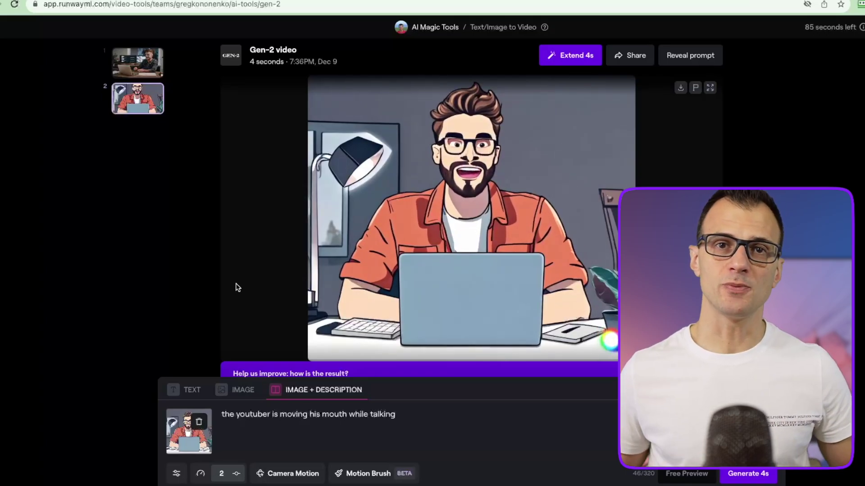
pyautogui.moveTo(391, 206)
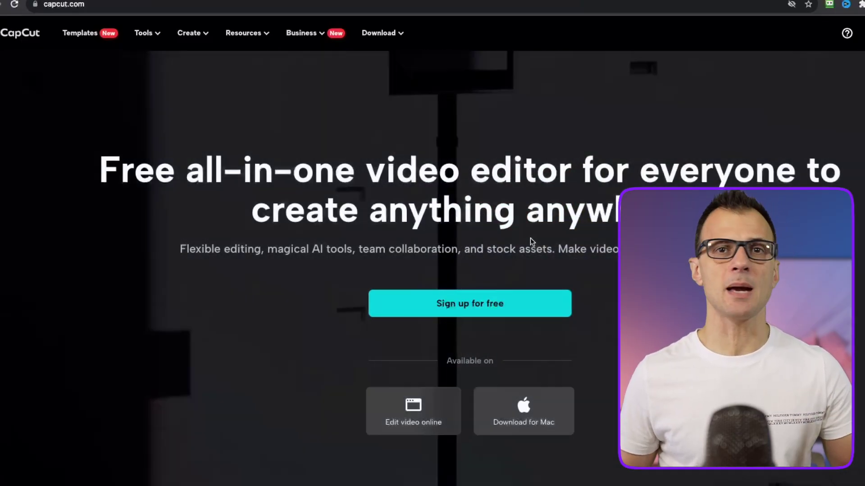
# - Open CapCut's online editor and list the Magic tools under Create with AI
pyautogui.scroll(-5, 377, 245)
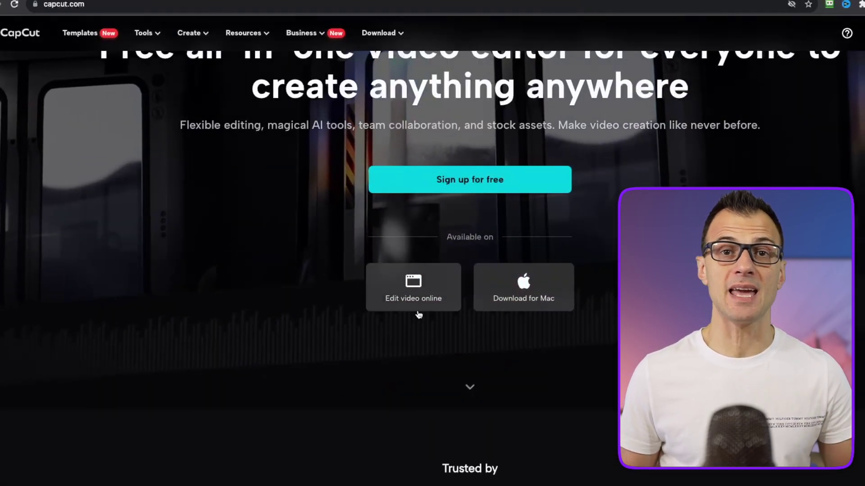
pyautogui.click(440, 293)
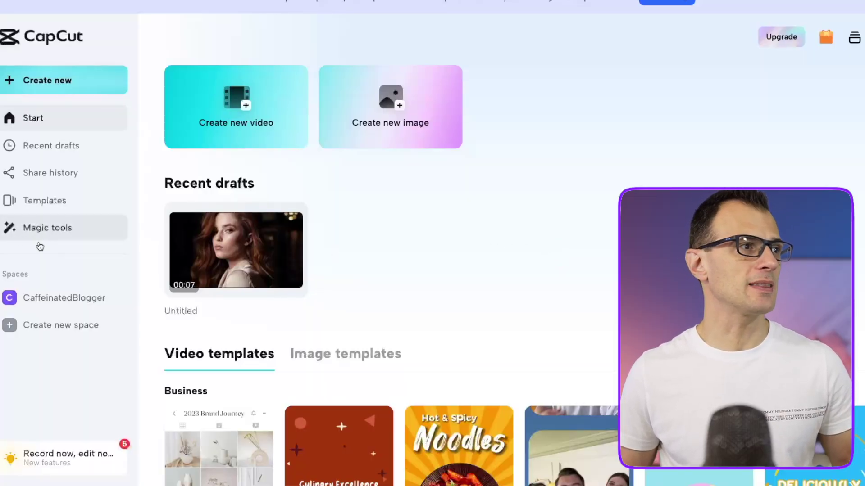
pyautogui.click(63, 229)
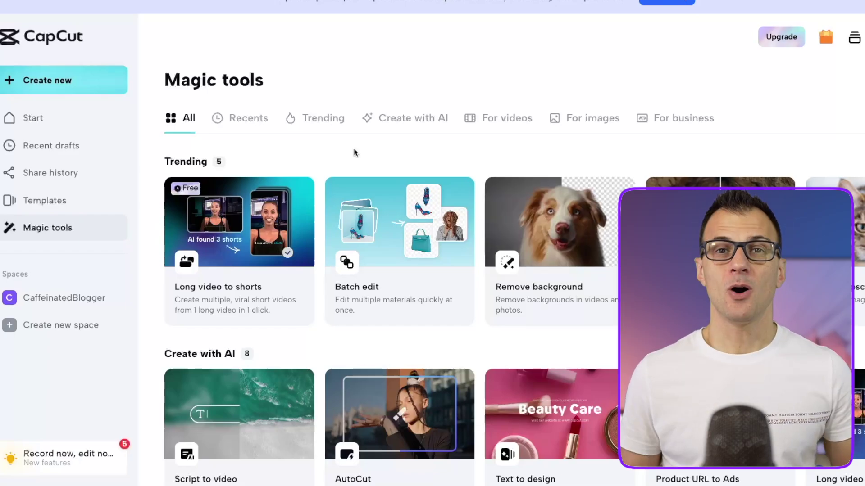
pyautogui.click(410, 124)
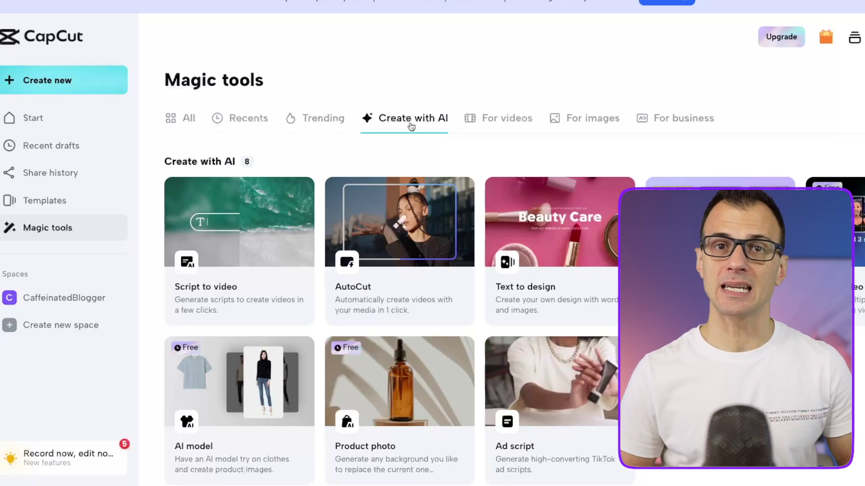
pyautogui.scroll(-1, 271, 211)
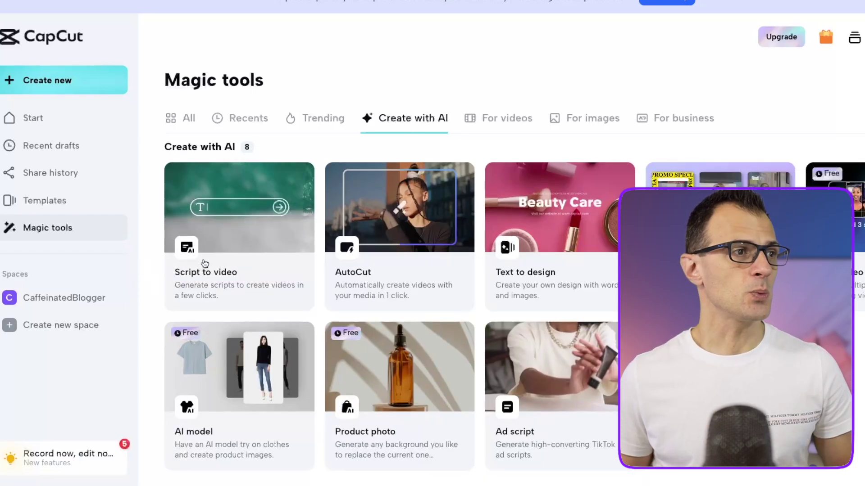
# - In Script to video, ask the AI writer to 'write me a youtube video script about how to be more productive'
pyautogui.click(229, 236)
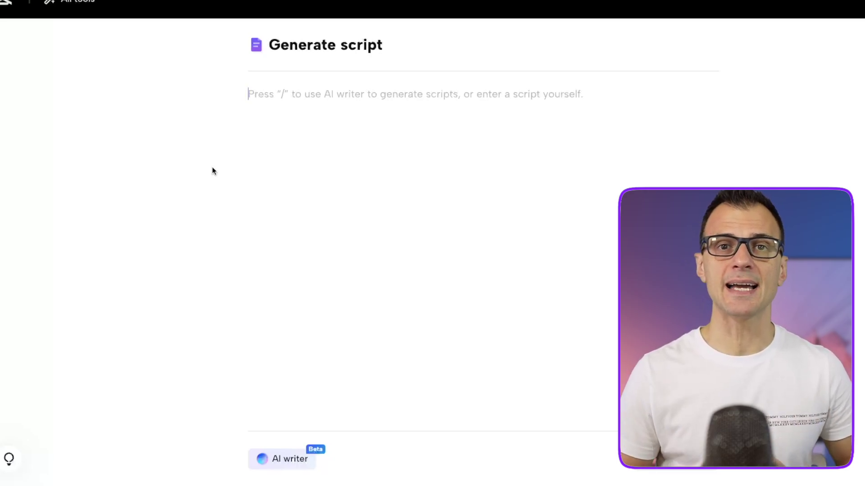
pyautogui.write('/')
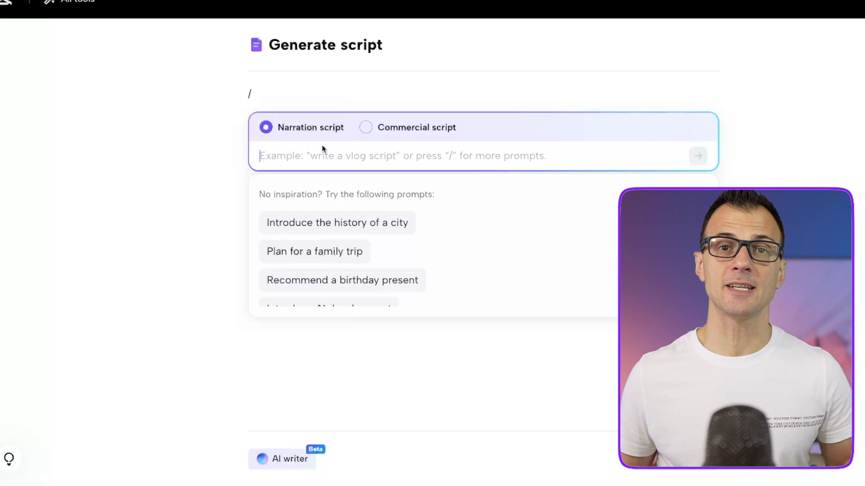
pyautogui.write('write me a youtube video script about how to be more productive')
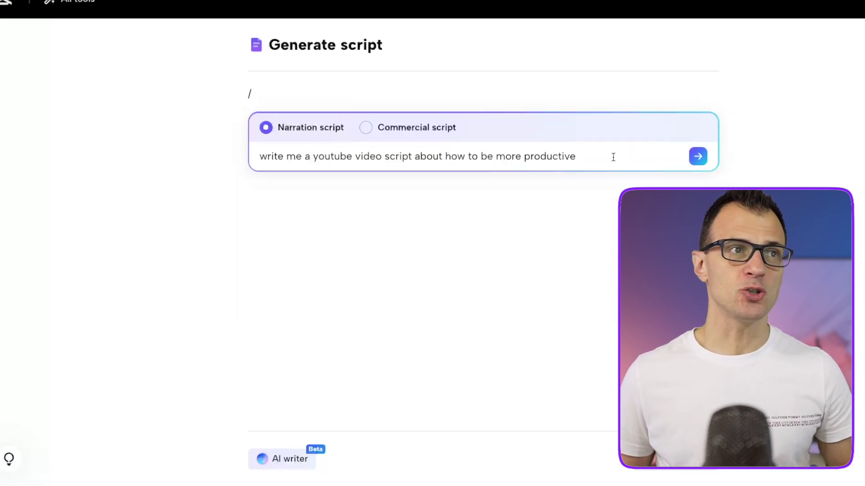
pyautogui.click(698, 156)
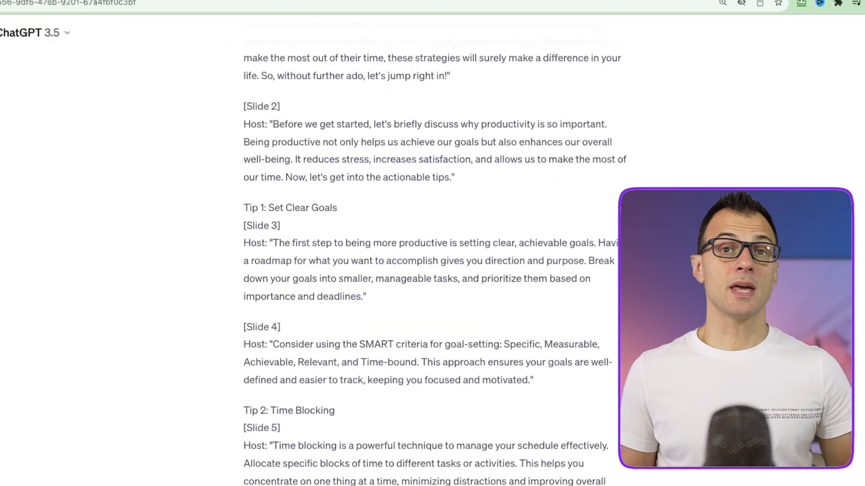
# - Select ChatGPT's 'Boost Your Productivity' script text down to its closing line
pyautogui.scroll(-20, 444, 268)
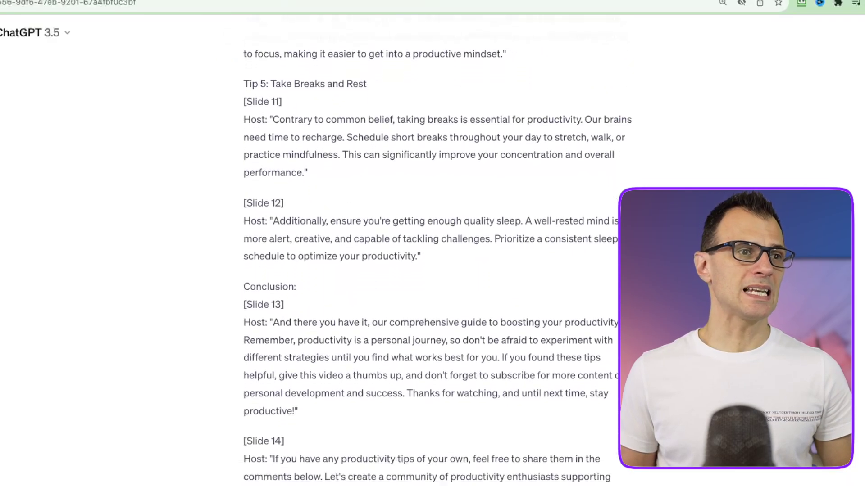
pyautogui.scroll(-1, 444, 268)
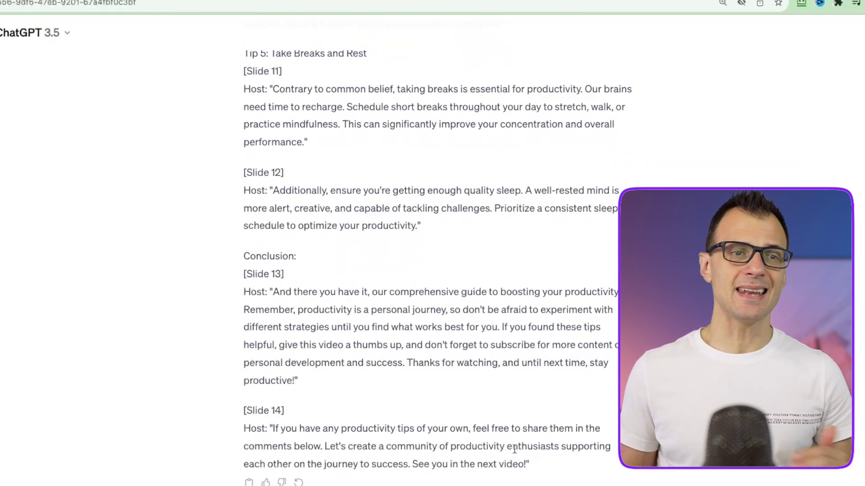
pyautogui.moveTo(554, 479); pyautogui.dragTo(245, 208)
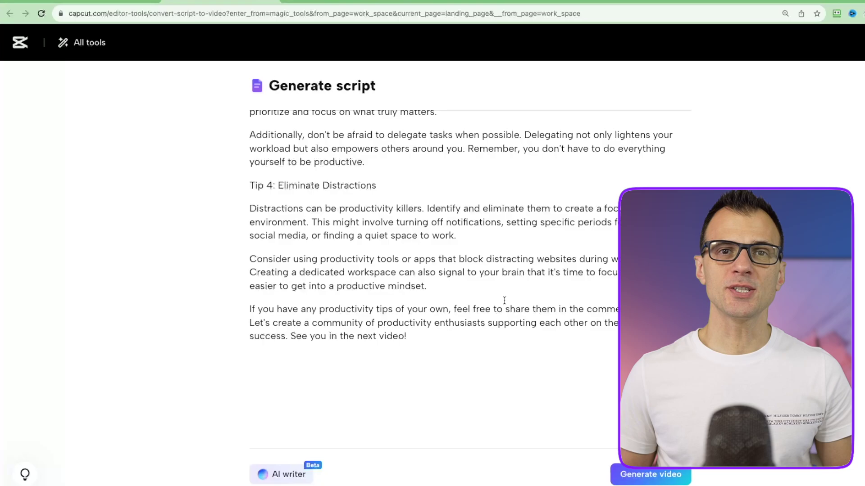
# - Generate the video with Smart generation, 16:9 ratio and the British Male narration voice
pyautogui.scroll(-2, 433, 225)
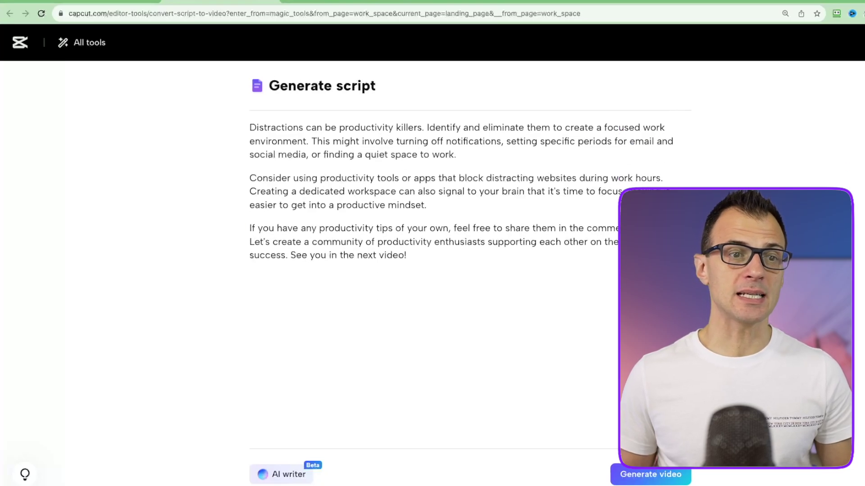
pyautogui.click(660, 475)
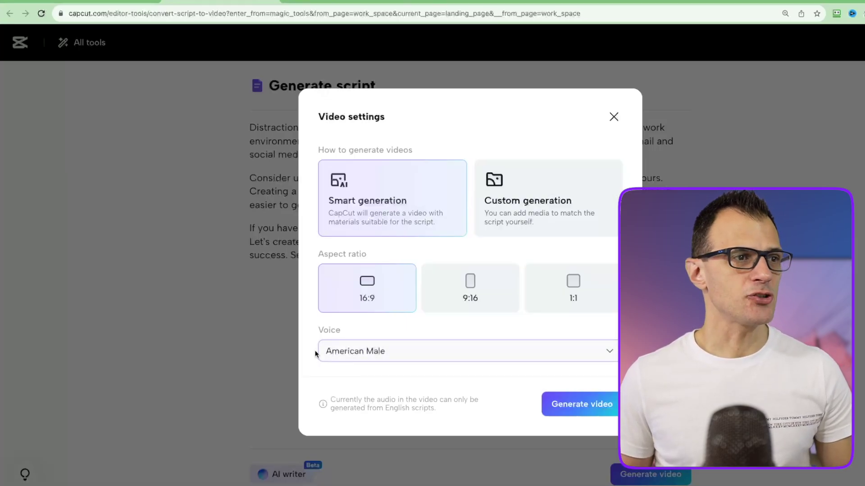
pyautogui.click(608, 354)
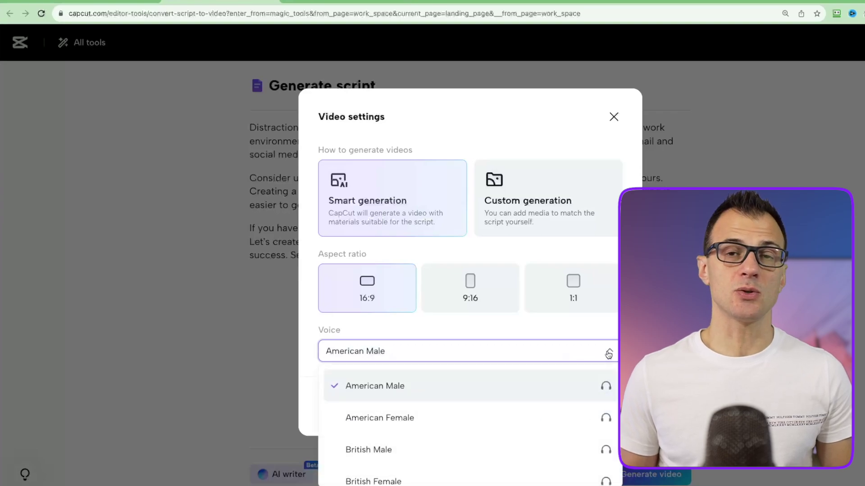
pyautogui.click(608, 355)
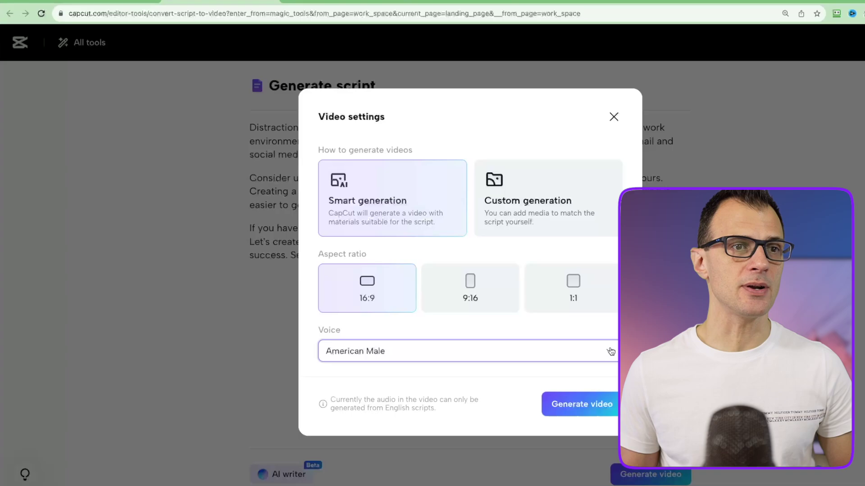
pyautogui.click(612, 346)
pyautogui.scroll(-2, 606, 405)
pyautogui.scroll(-1, 604, 451)
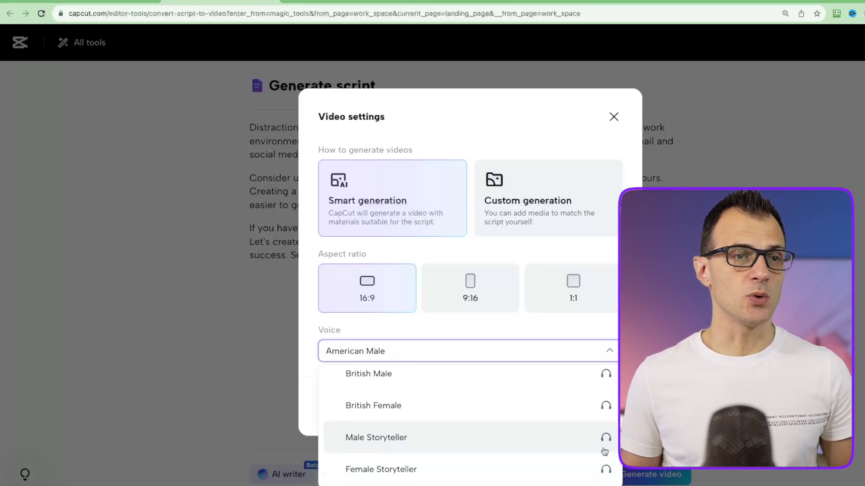
pyautogui.click(585, 374)
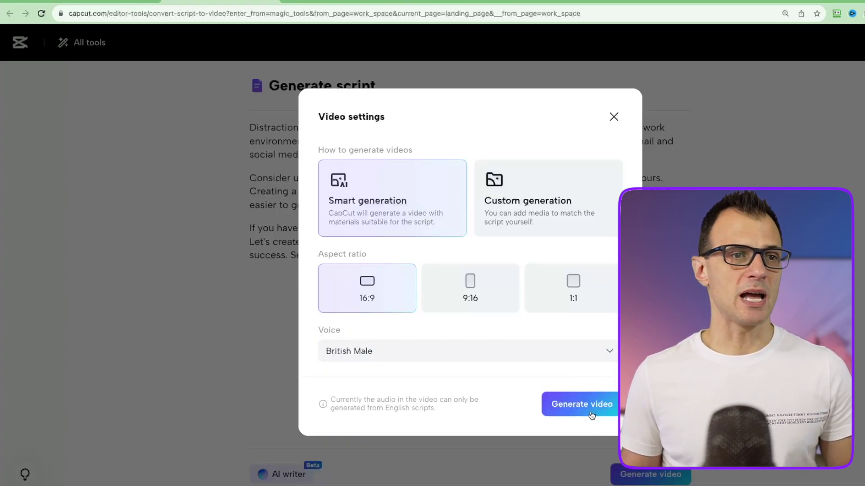
pyautogui.click(569, 413)
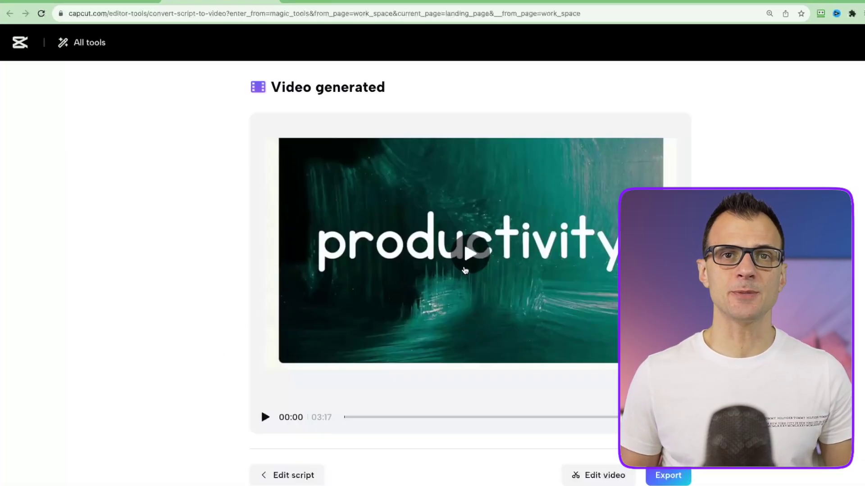
# - Play and pause the 3:17 productivity video preview, then open it in the full editor
pyautogui.click(465, 270)
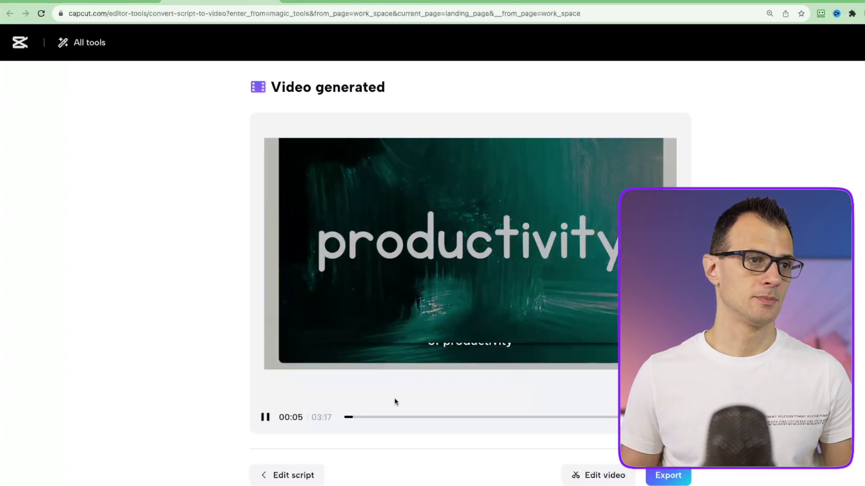
pyautogui.click(422, 267)
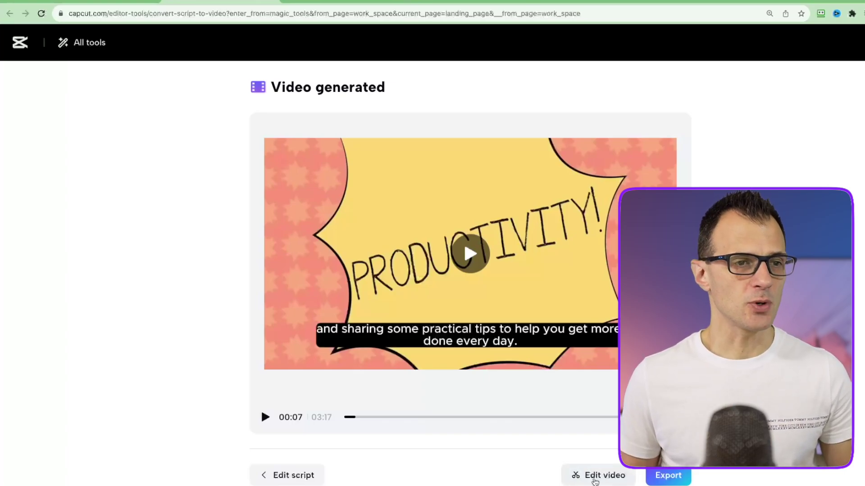
pyautogui.click(596, 480)
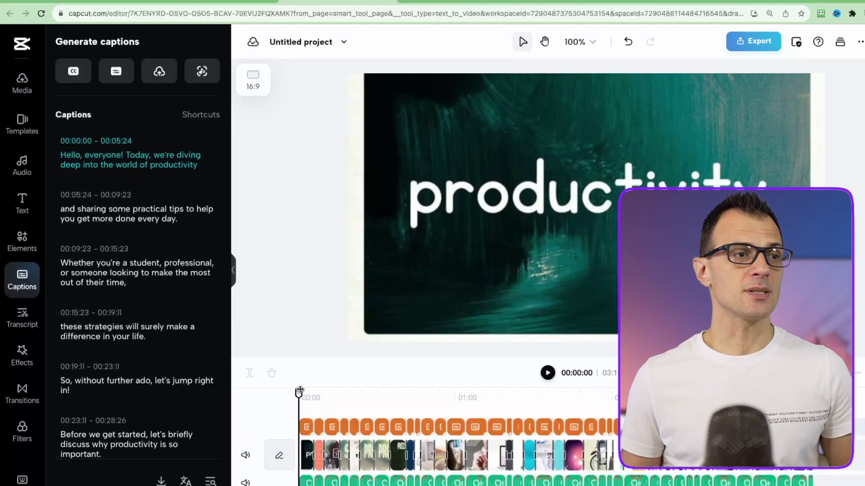
# - Return the playhead to 00:00 and show the Project media library in the left sidebar
pyautogui.moveTo(299, 393); pyautogui.dragTo(305, 391)
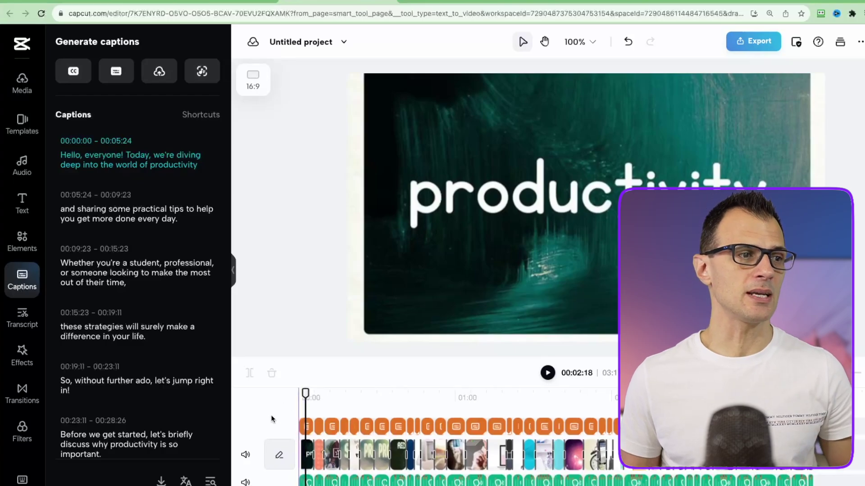
pyautogui.scroll(-1, 297, 423)
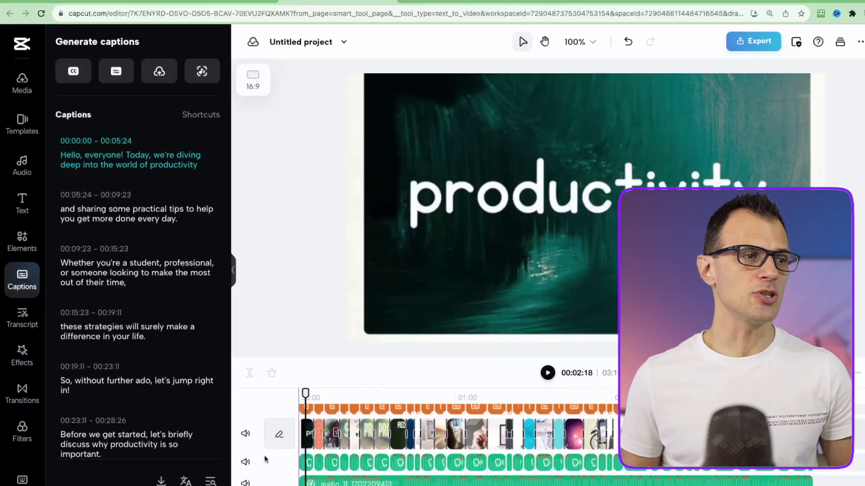
pyautogui.scroll(-1, 311, 450)
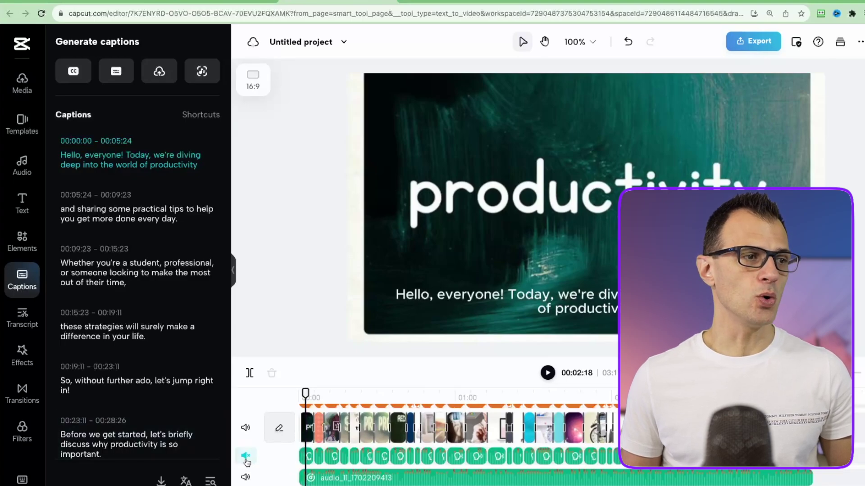
pyautogui.click(310, 393)
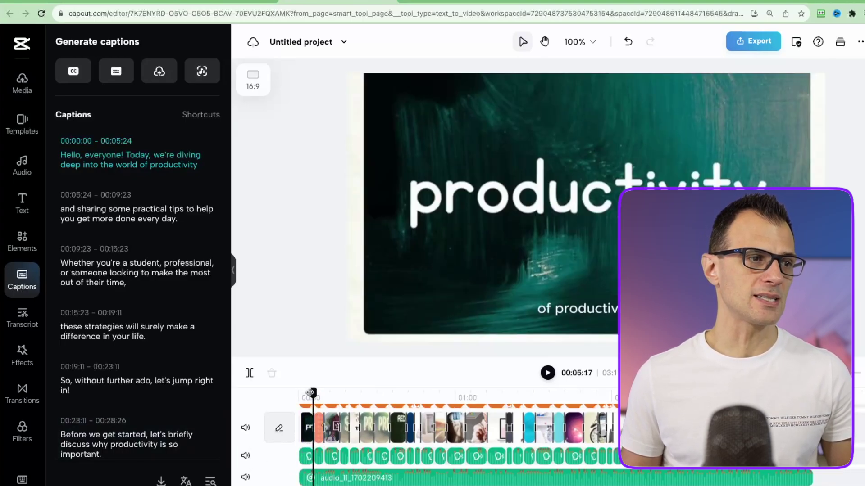
pyautogui.moveTo(310, 393); pyautogui.dragTo(299, 393)
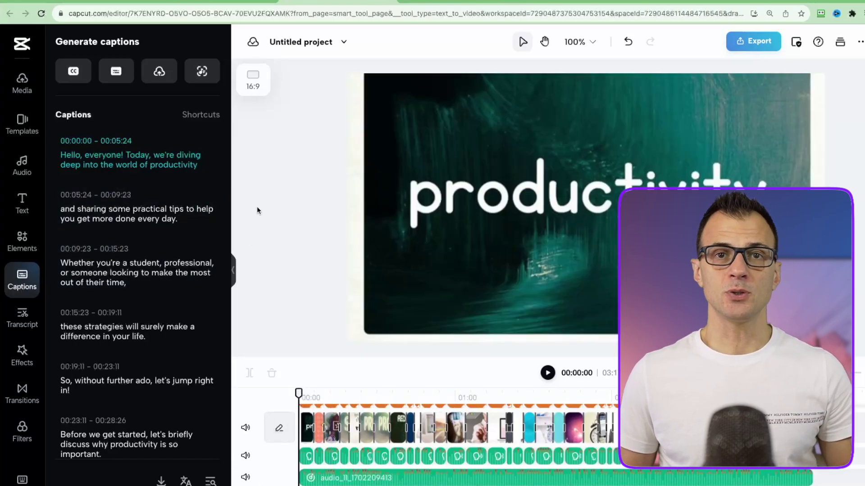
pyautogui.click(23, 85)
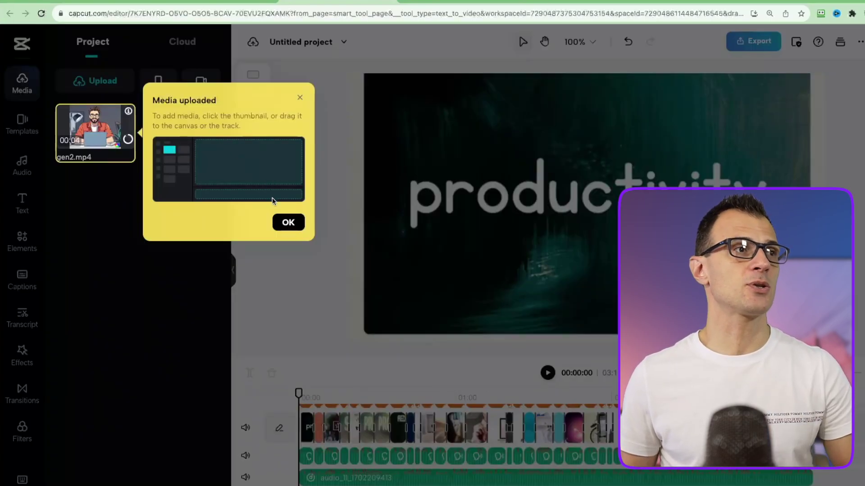
# - Dismiss the Media uploaded tip and drag gen2.mp4 to the start of the timeline
pyautogui.click(281, 220)
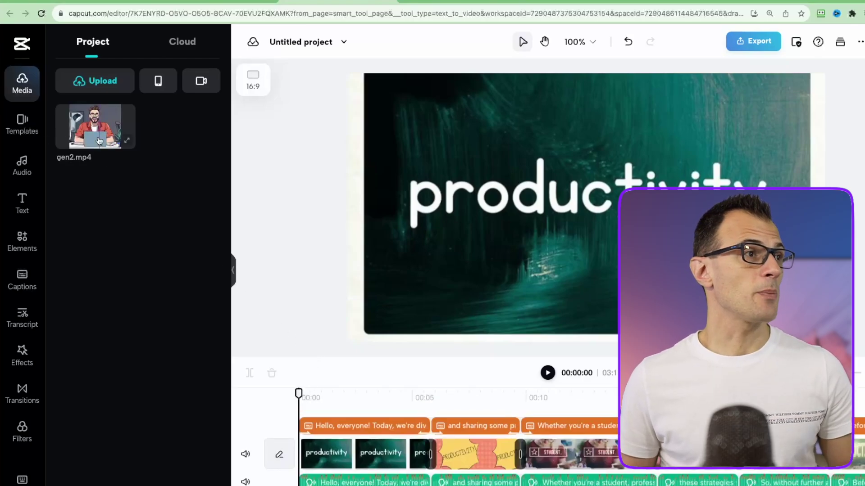
pyautogui.moveTo(93, 127); pyautogui.dragTo(304, 450)
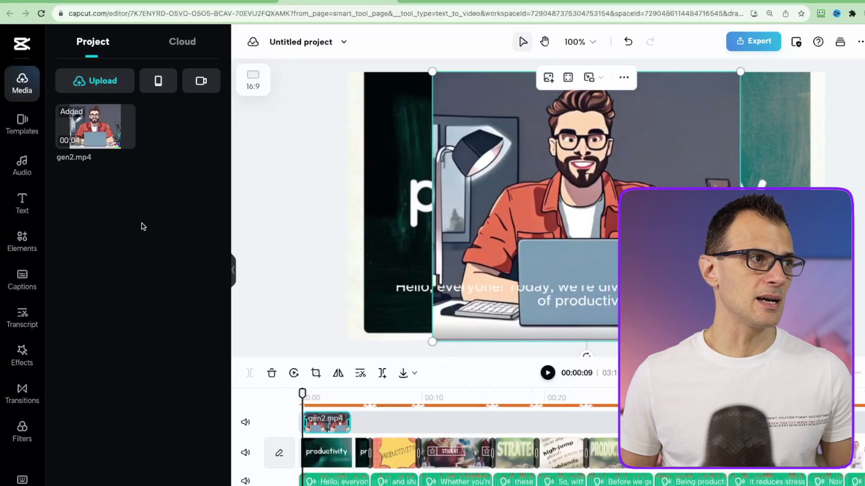
# - Lay gen2.mp4 on an overlay track at 00:00 and scale it to about 155% to fill the frame
pyautogui.moveTo(100, 127); pyautogui.dragTo(320, 454)
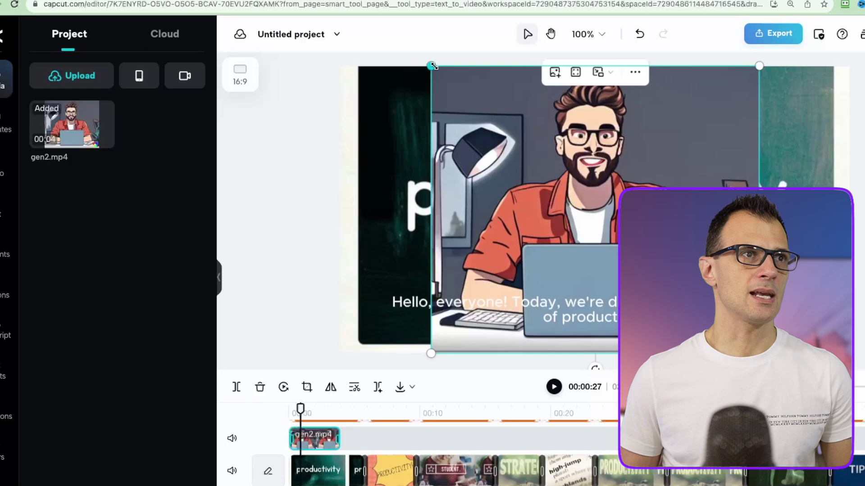
pyautogui.moveTo(432, 66); pyautogui.dragTo(301, 35)
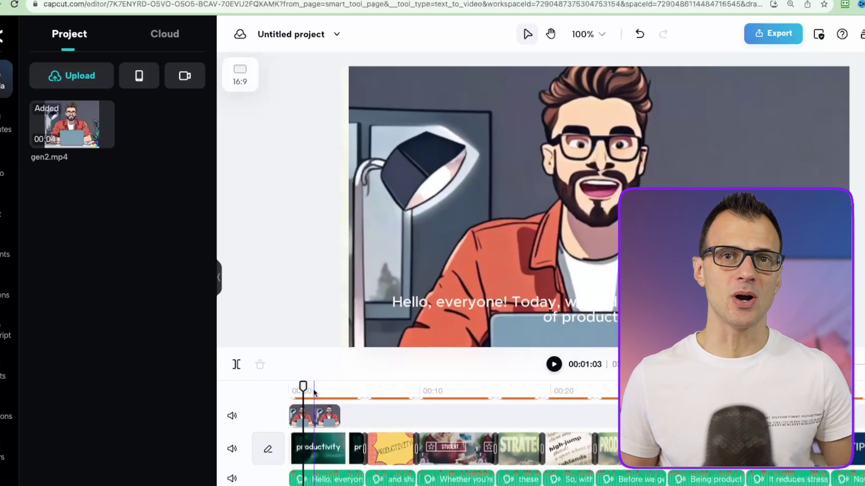
pyautogui.click(329, 415)
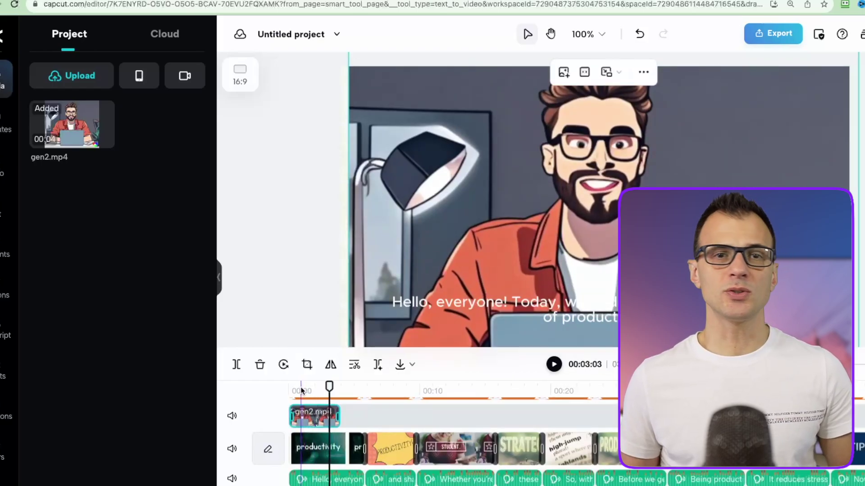
pyautogui.moveTo(300, 391); pyautogui.dragTo(308, 391)
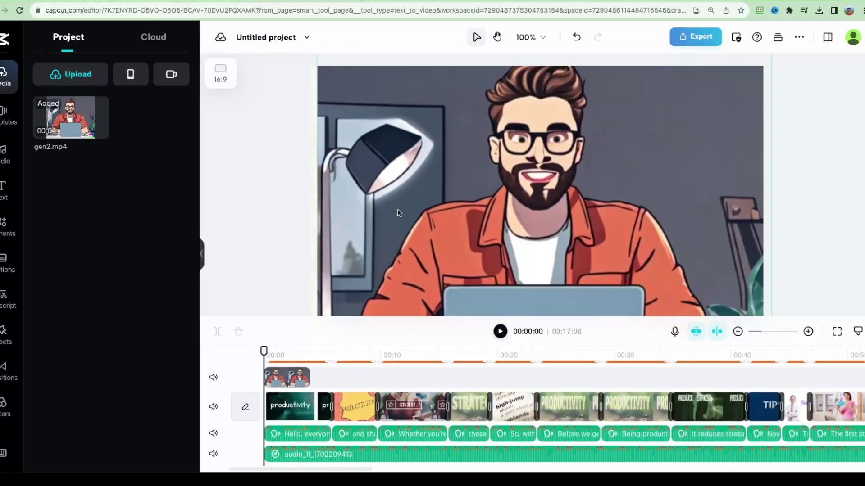
pyautogui.click(399, 213)
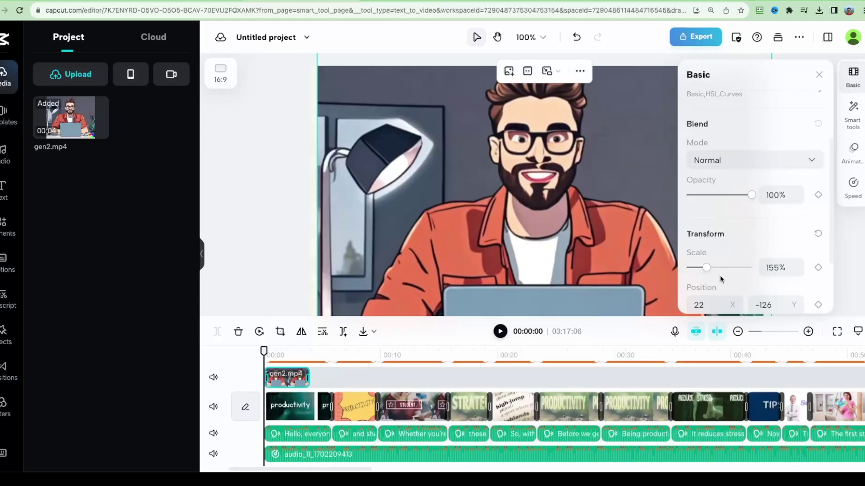
# - Add Scale keyframes to the avatar clip: 155% at 00:00 and 167% at 00:03
pyautogui.click(818, 269)
pyautogui.moveTo(264, 351); pyautogui.dragTo(301, 351)
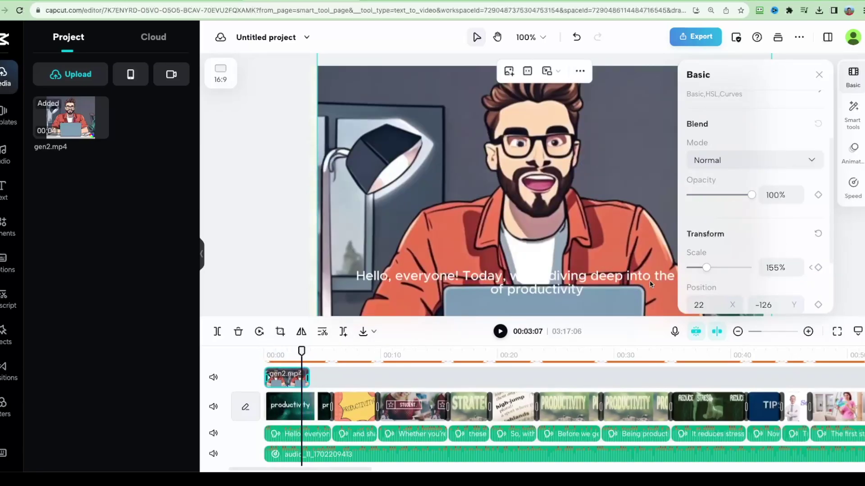
pyautogui.click(819, 269)
pyautogui.moveTo(705, 269); pyautogui.dragTo(708, 271)
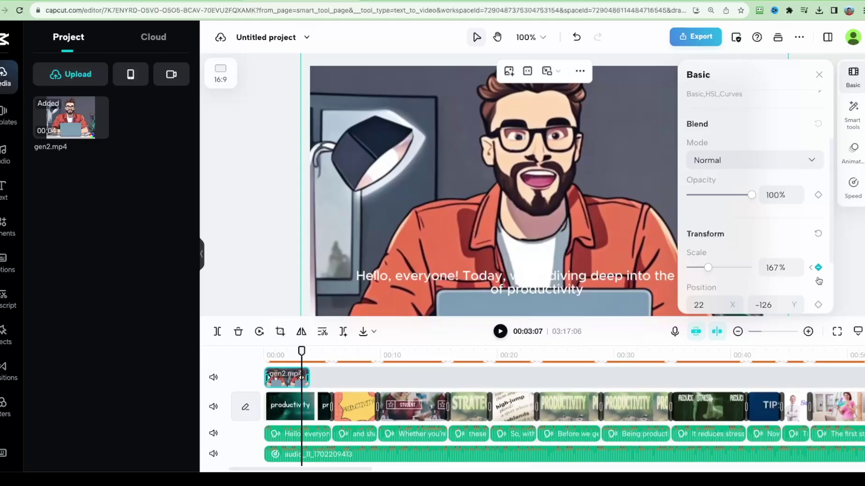
pyautogui.click(768, 267)
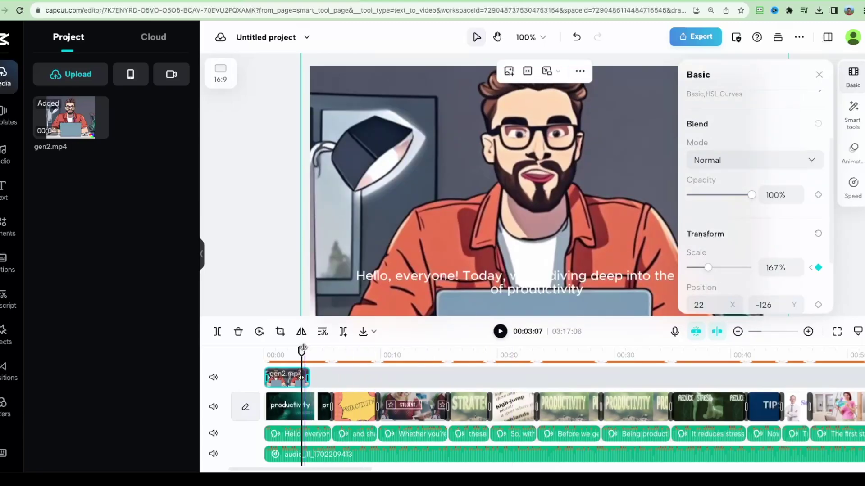
# - Play the opening from 00:00 to preview the zoom through to the PRODUCTIVITY frame
pyautogui.click(267, 351)
pyautogui.moveTo(267, 351); pyautogui.dragTo(263, 351)
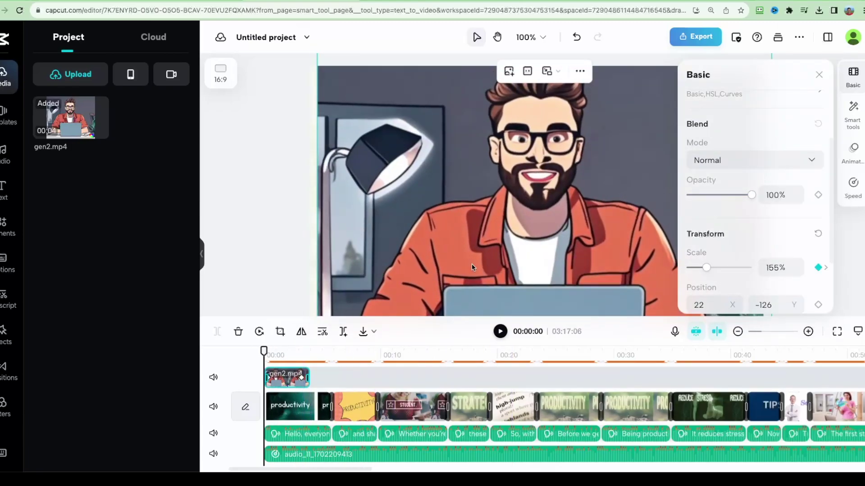
pyautogui.click(500, 332)
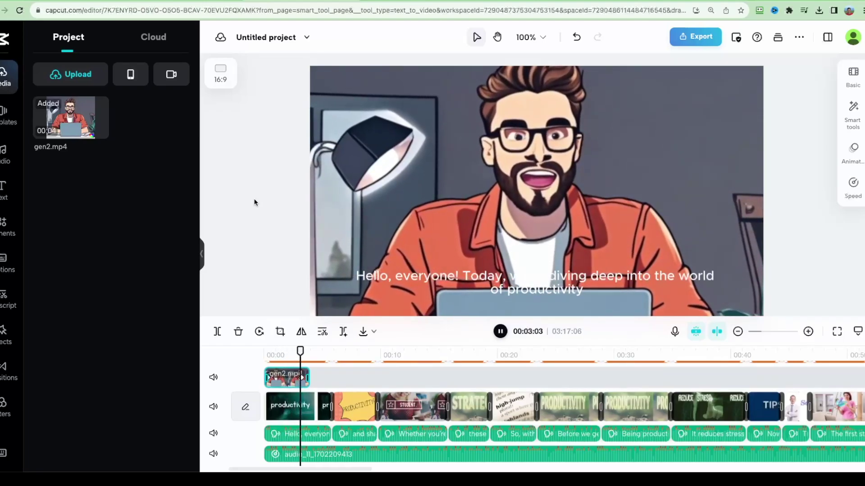
pyautogui.press('space')
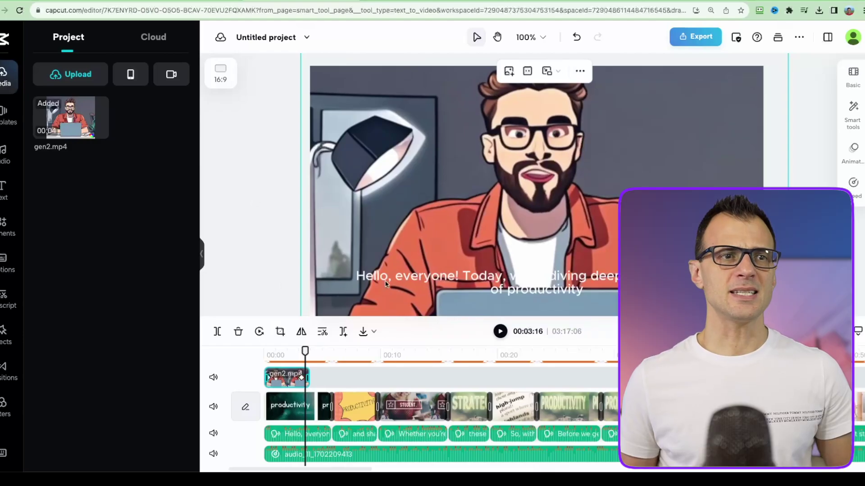
pyautogui.click(277, 355)
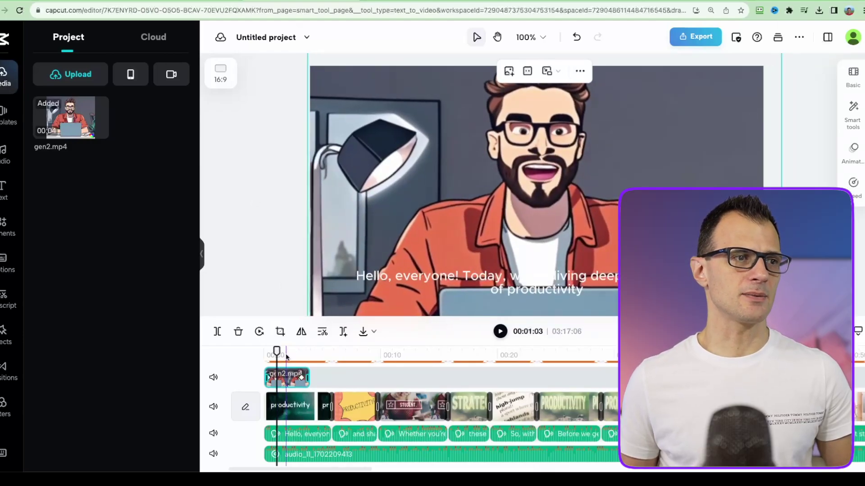
pyautogui.click(376, 355)
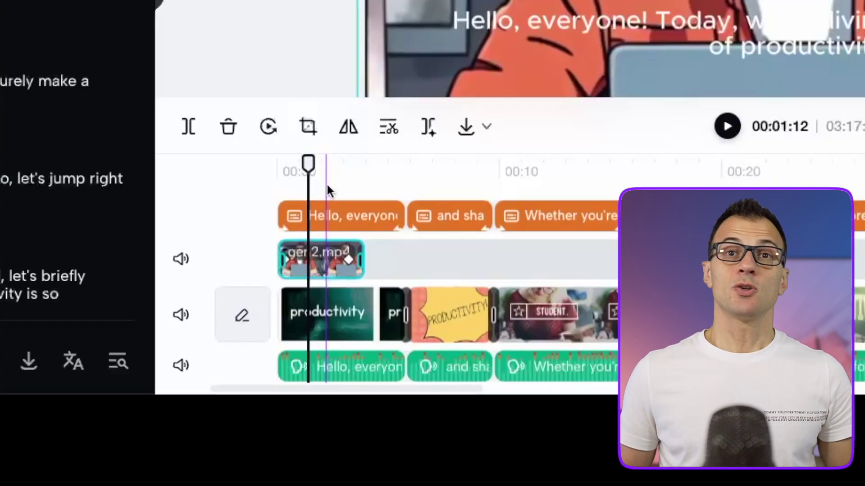
# - Apply the Pop-up preset from Animation > Captions to all captions
pyautogui.click(325, 204)
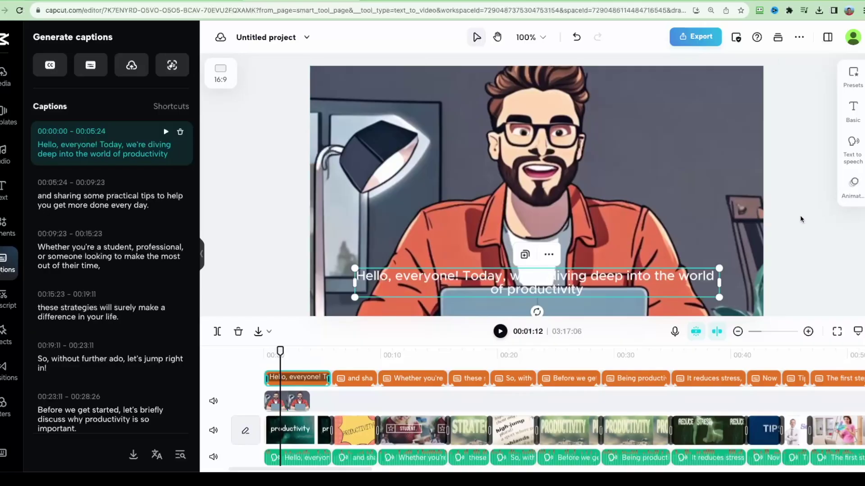
pyautogui.click(852, 186)
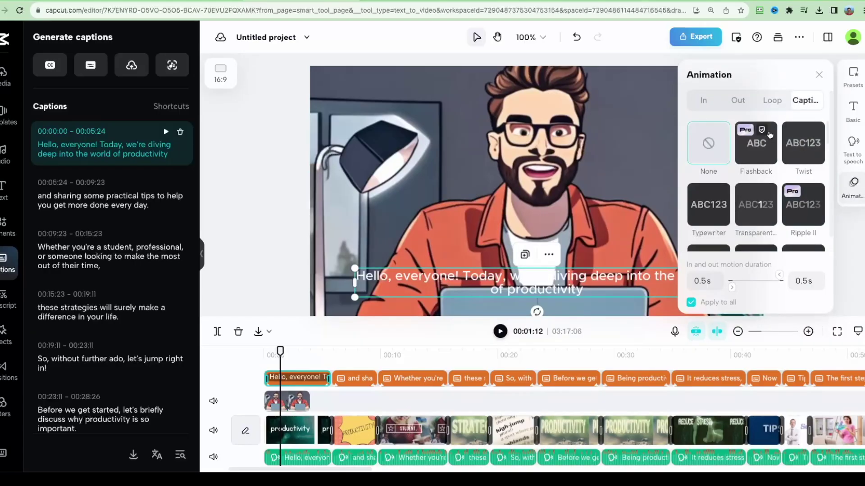
pyautogui.click(809, 101)
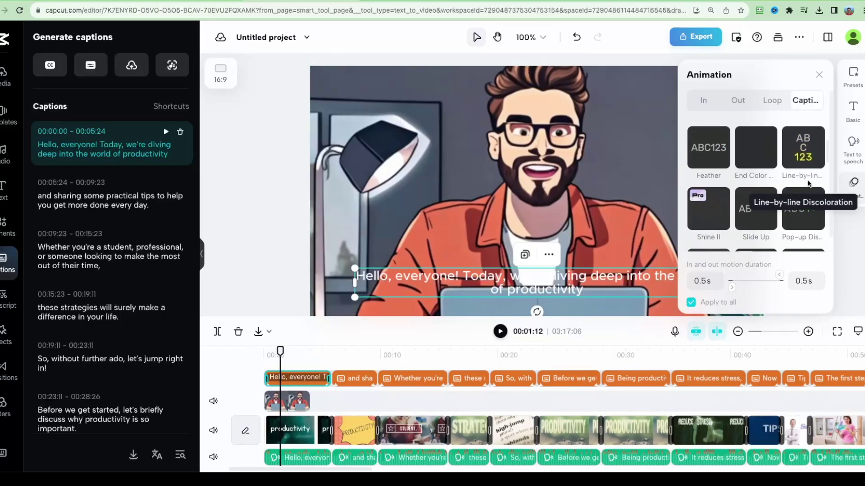
pyautogui.scroll(-1, 810, 185)
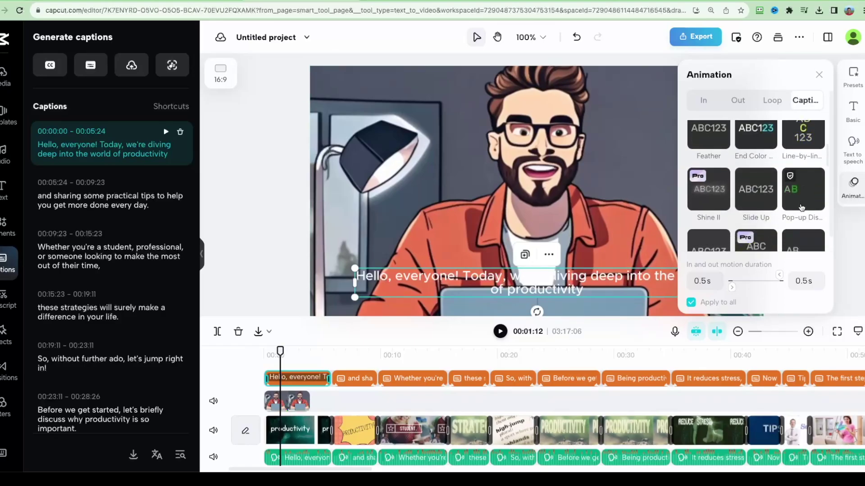
pyautogui.click(804, 201)
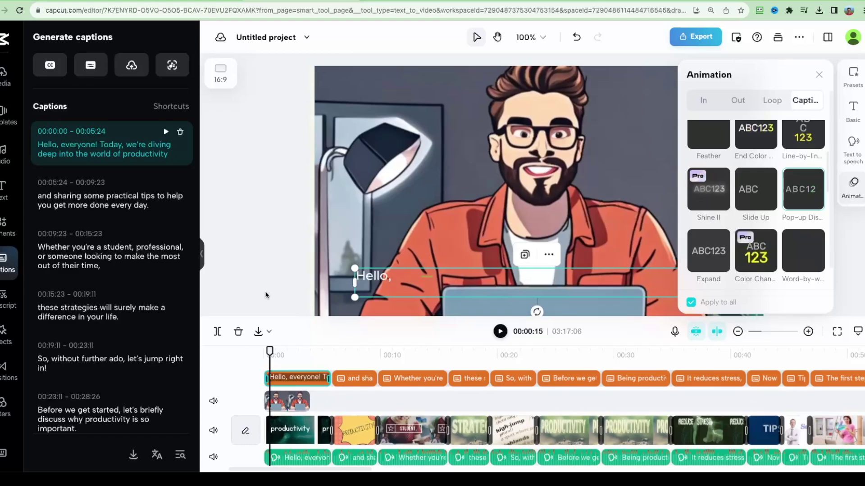
pyautogui.click(279, 274)
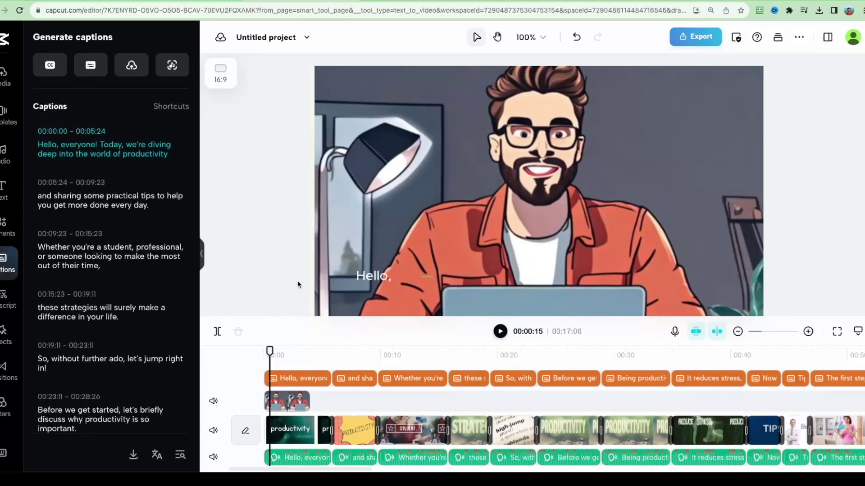
pyautogui.click(289, 378)
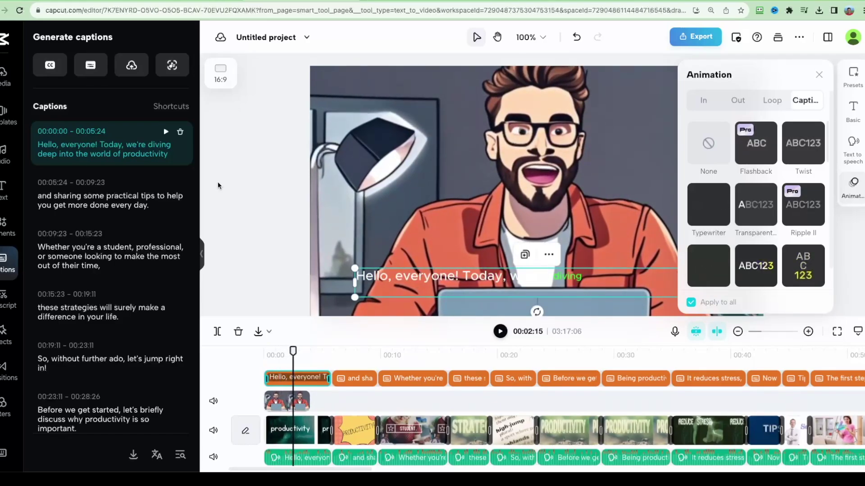
pyautogui.click(819, 76)
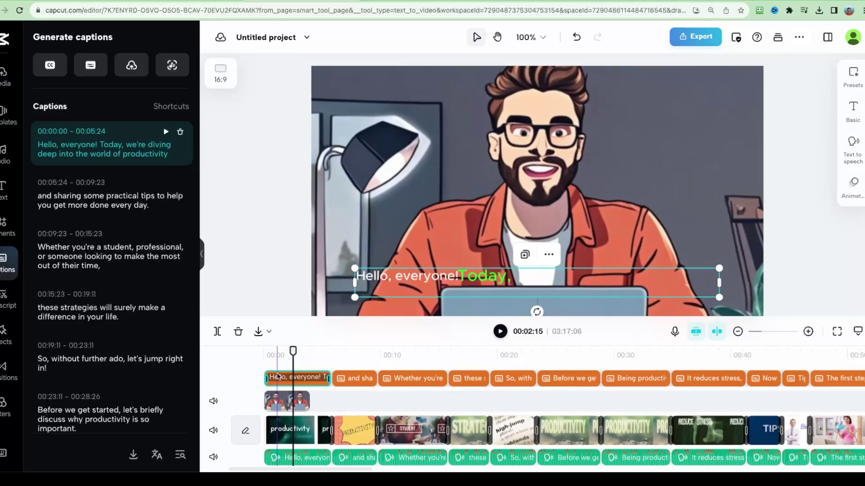
# - Set captions to Montserrat, size 12, bold and uppercase for all, then play a preview
pyautogui.click(852, 114)
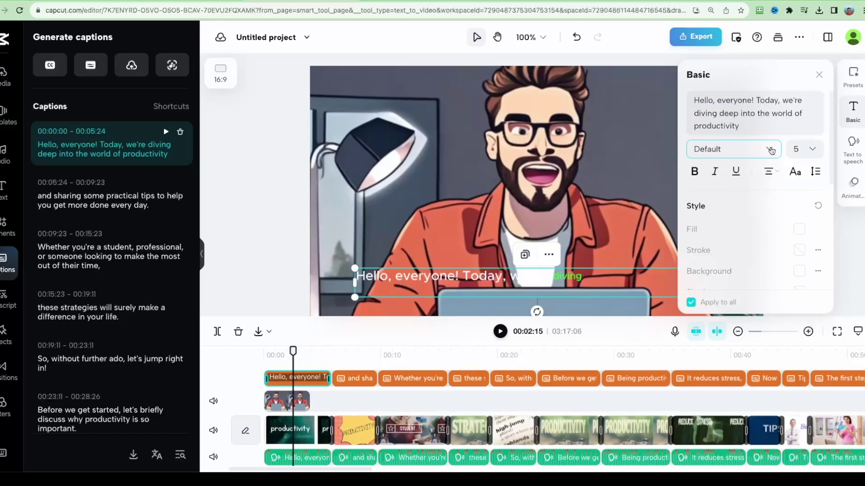
pyautogui.click(772, 152)
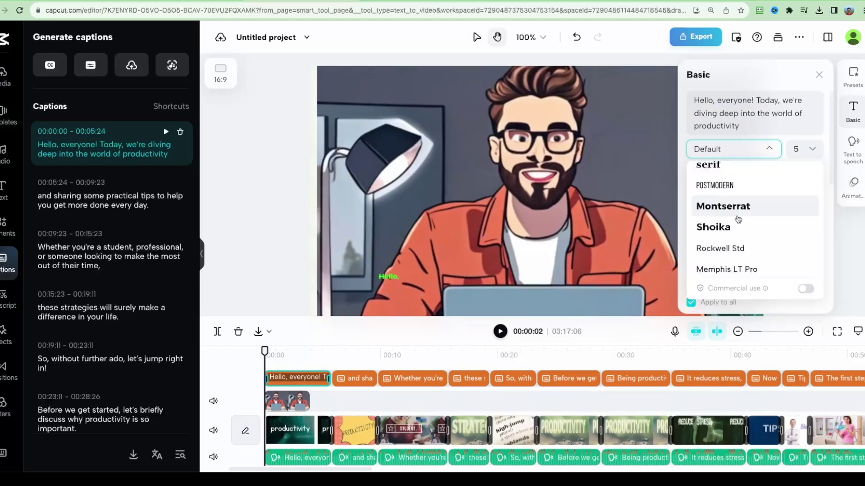
pyautogui.click(739, 214)
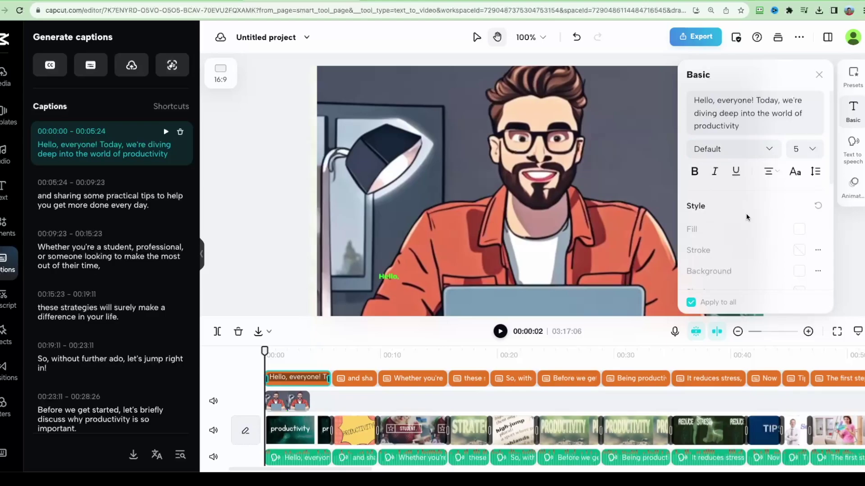
pyautogui.click(805, 149)
pyautogui.scroll(-3, 789, 257)
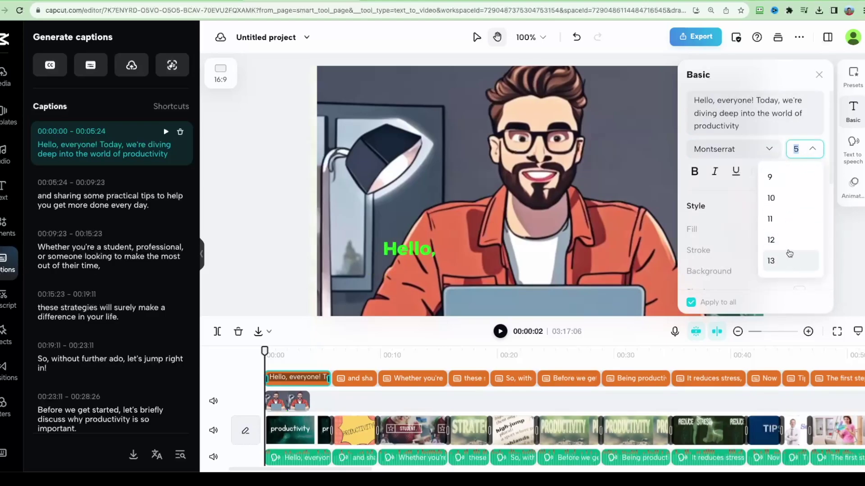
pyautogui.click(789, 249)
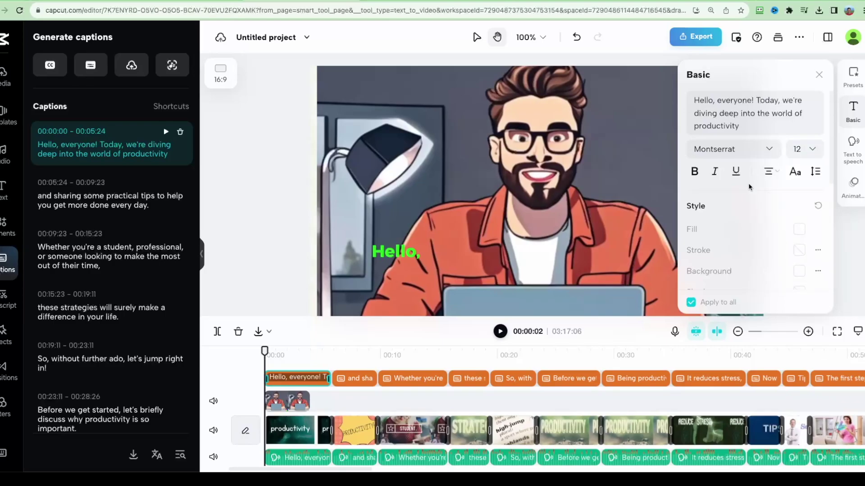
pyautogui.click(795, 172)
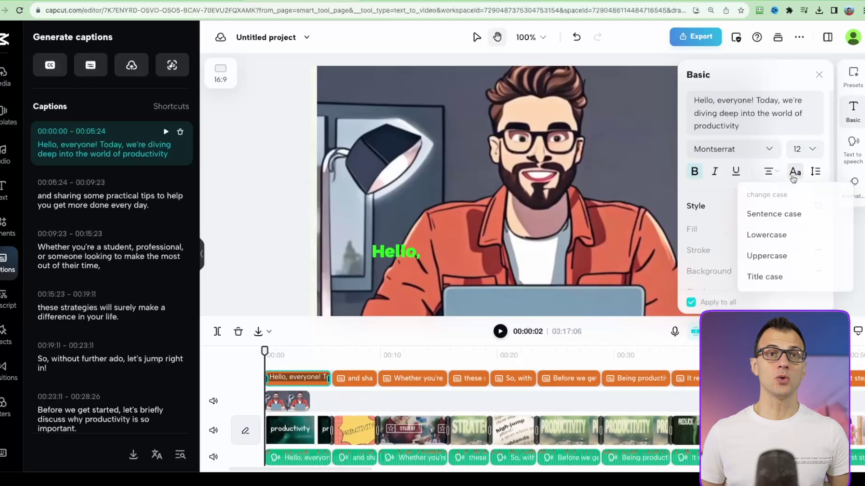
pyautogui.click(765, 255)
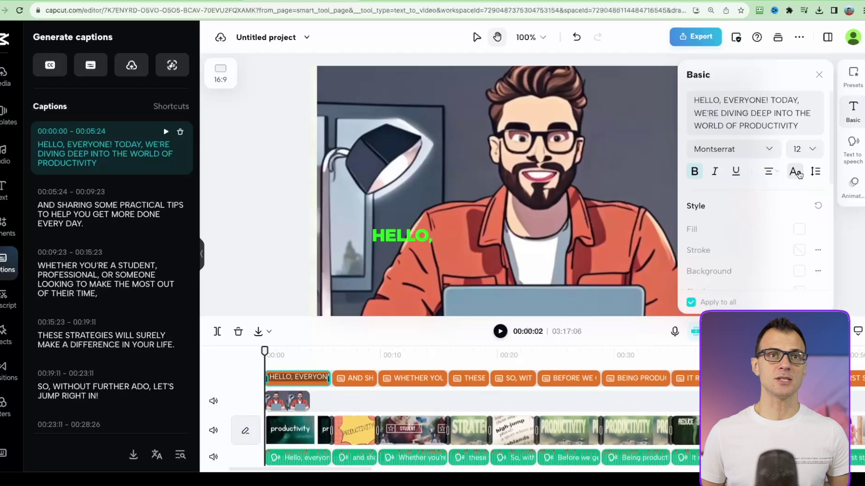
pyautogui.press('space')
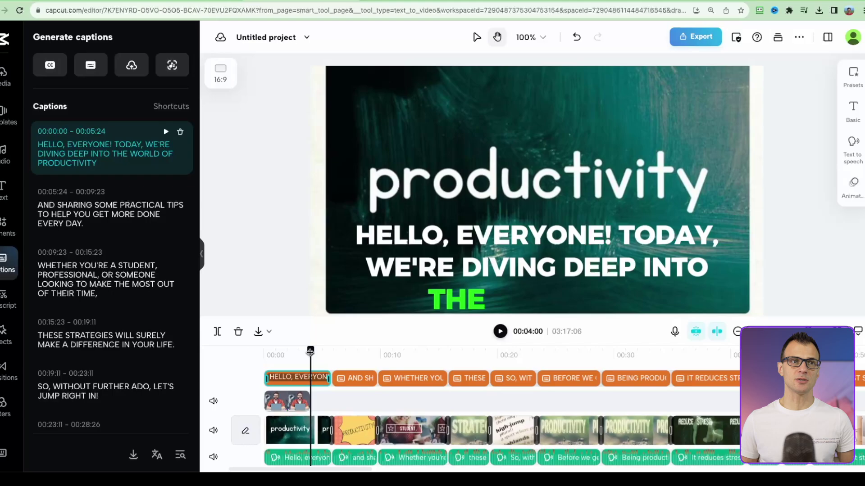
# - Split the captions after HELLO, EVERYONE! and after TODAY, WE'RE DIVING DEEP
pyautogui.moveTo(315, 351); pyautogui.dragTo(296, 351)
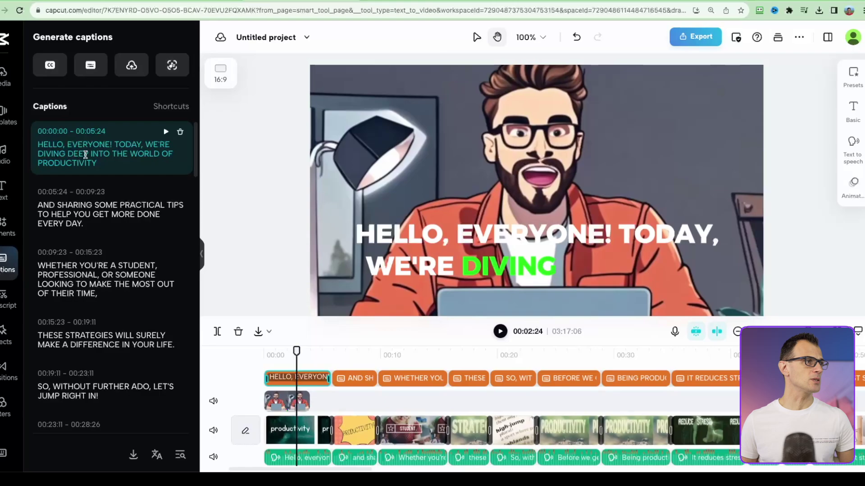
pyautogui.click(134, 144)
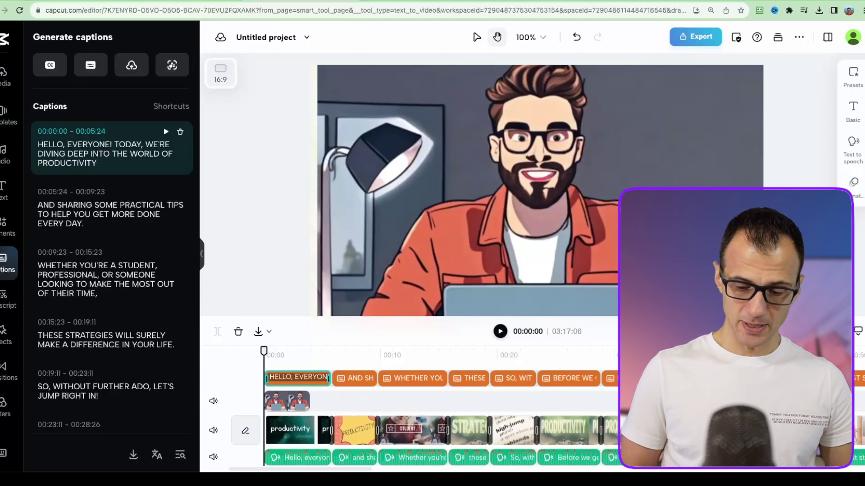
pyautogui.press('Return')
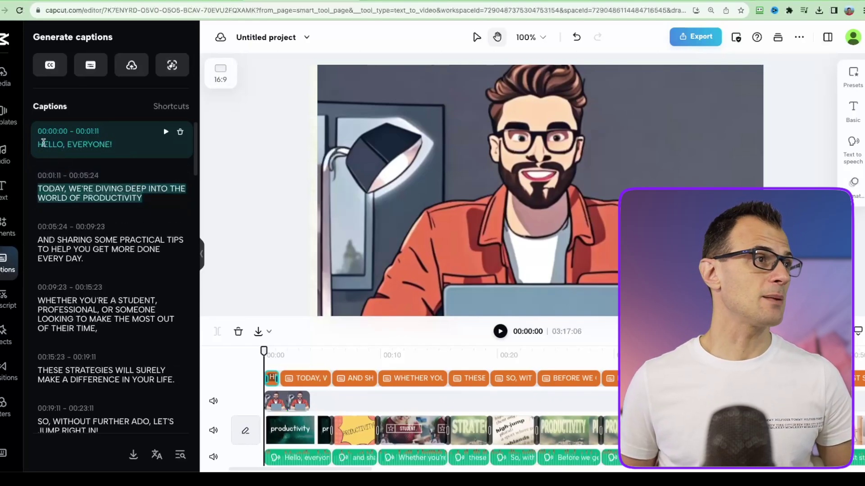
pyautogui.click(132, 190)
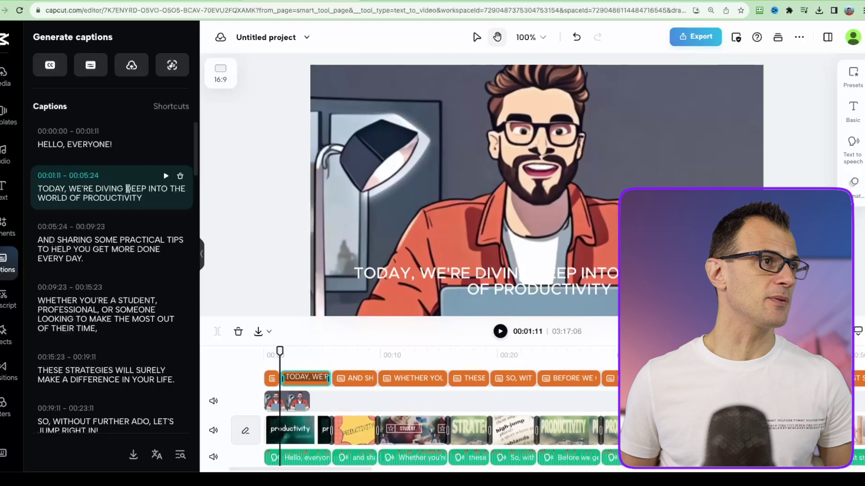
pyautogui.press('Return')
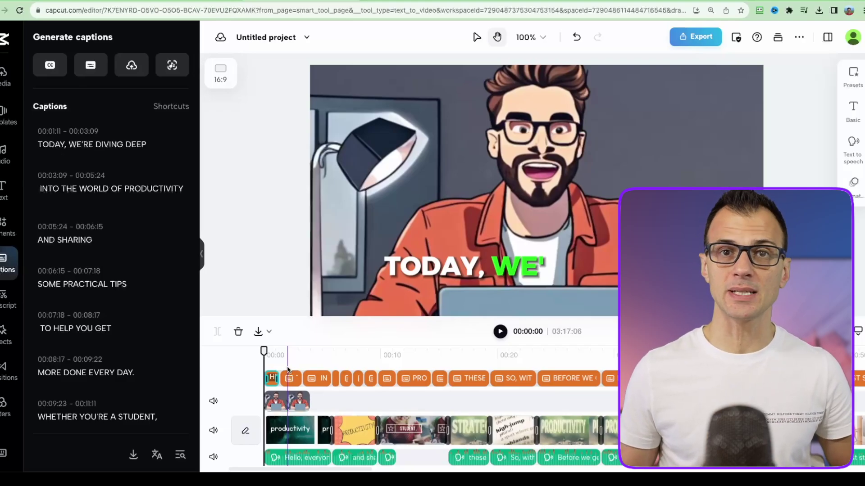
# - Play back the shortened captions and move to a later point in the video
pyautogui.press('space')
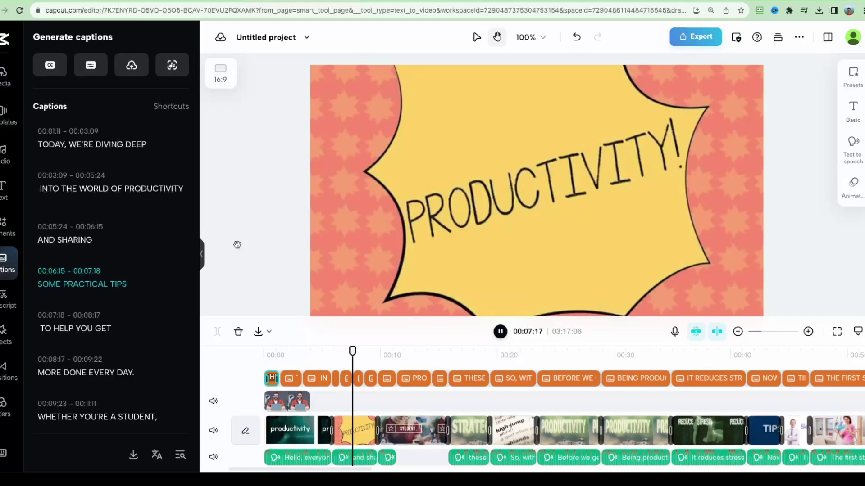
pyautogui.press('space')
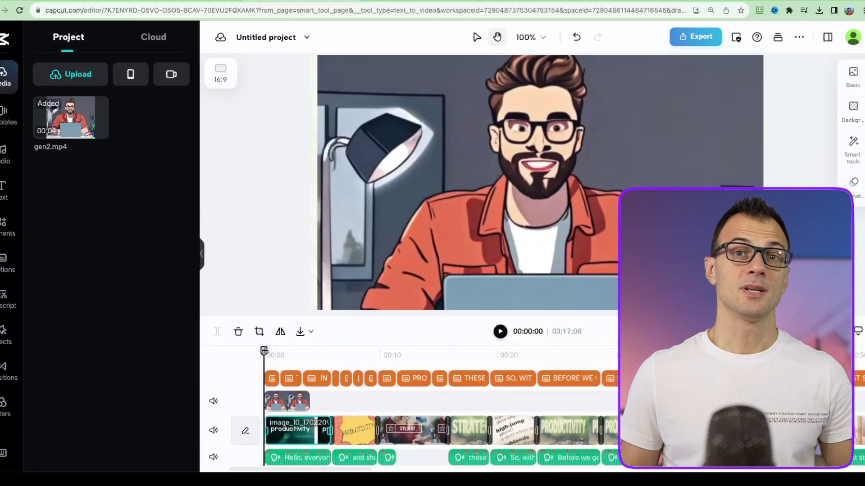
pyautogui.moveTo(266, 350); pyautogui.dragTo(397, 364)
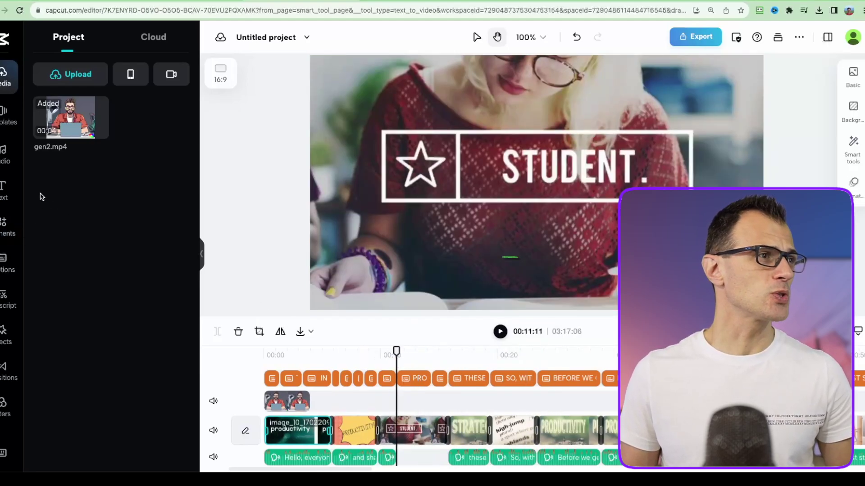
# - Search Elements for 'factory' and place the 7-second stock video at about 00:04
pyautogui.click(7, 227)
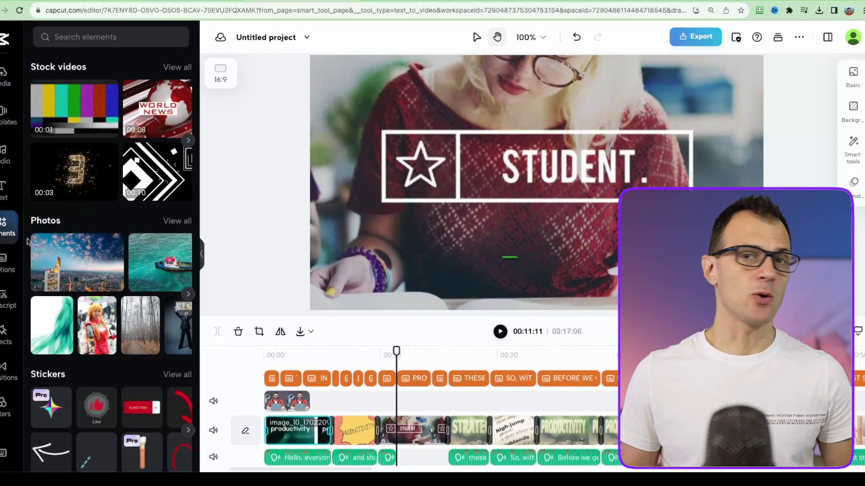
pyautogui.click(7, 228)
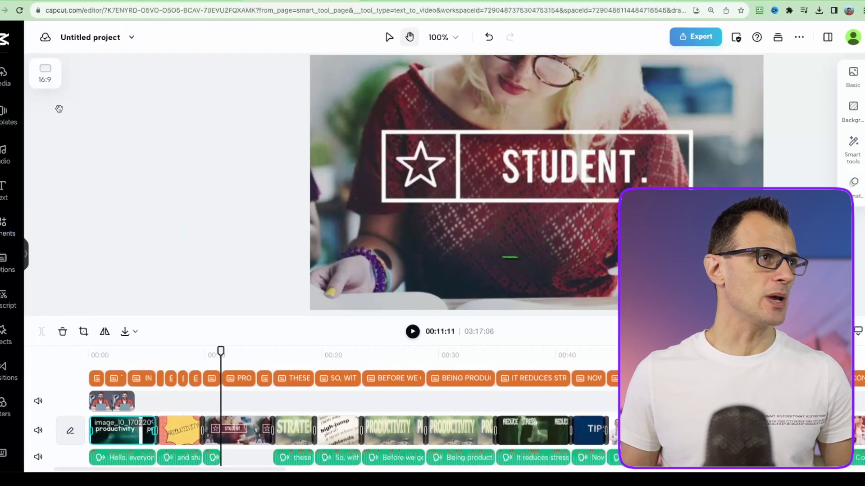
pyautogui.click(5, 220)
pyautogui.click(85, 44)
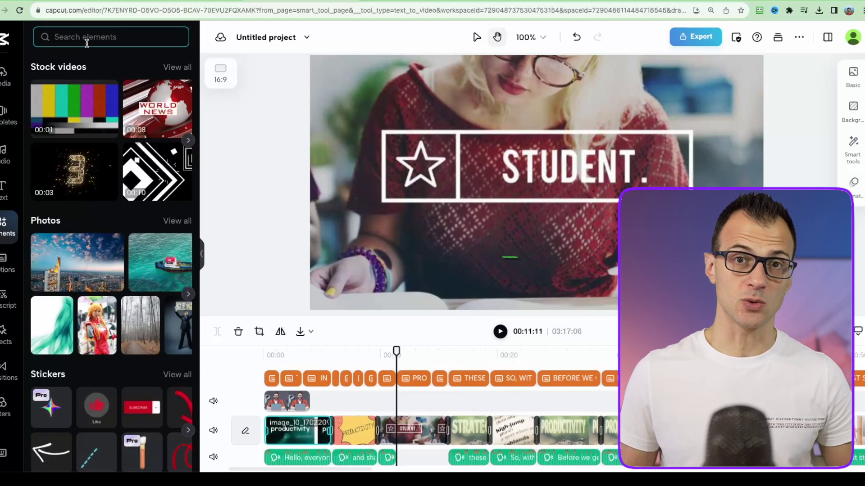
pyautogui.write('factory')
pyautogui.press('Return')
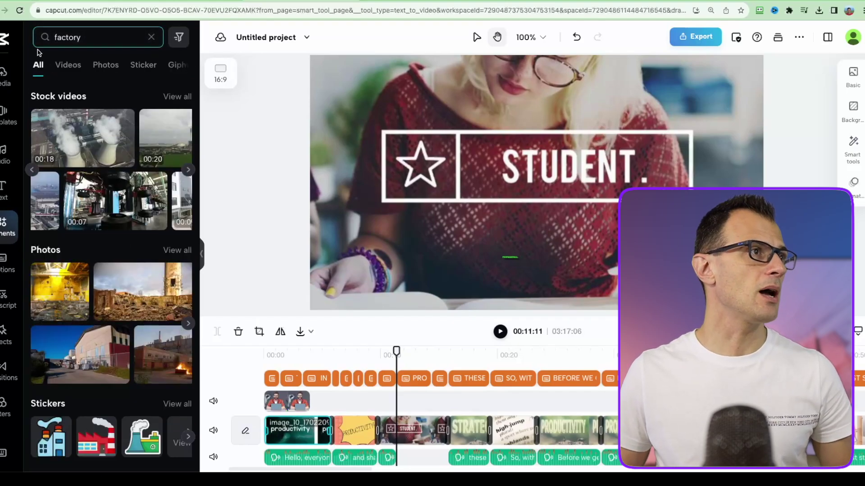
pyautogui.moveTo(102, 207); pyautogui.dragTo(318, 417)
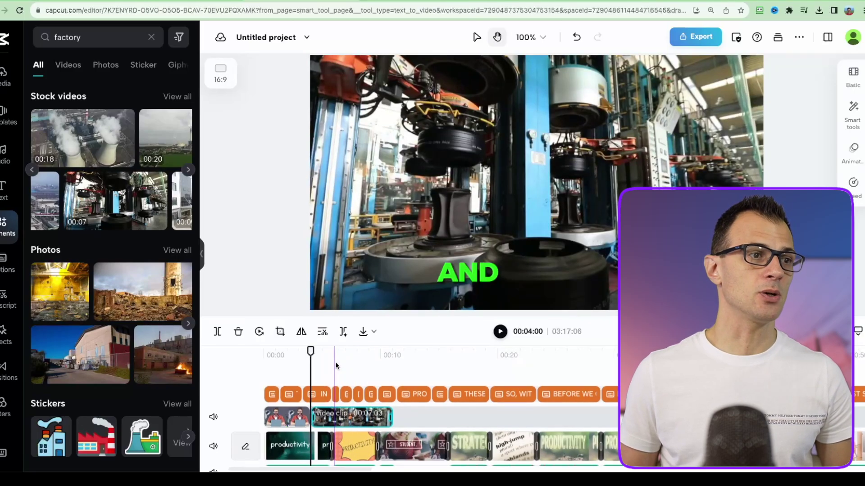
# - Play from just before 00:04 to preview the factory clip
pyautogui.scroll(-1, 303, 356)
pyautogui.click(303, 356)
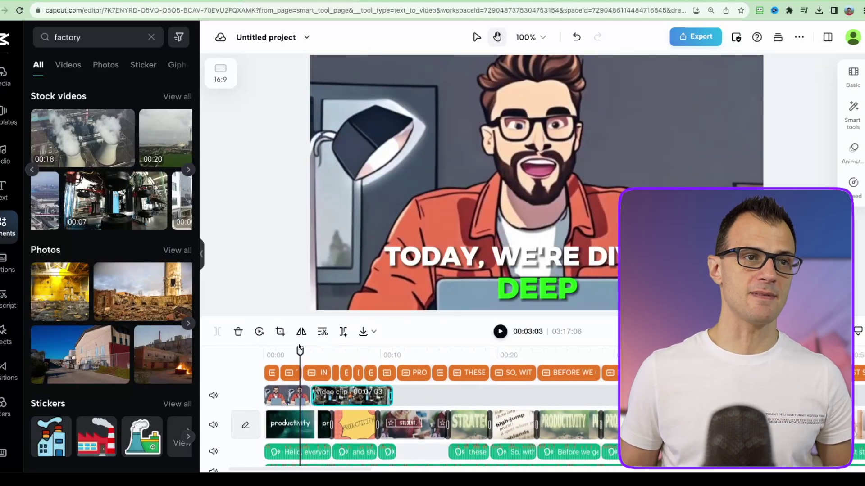
pyautogui.moveTo(300, 350); pyautogui.dragTo(298, 351)
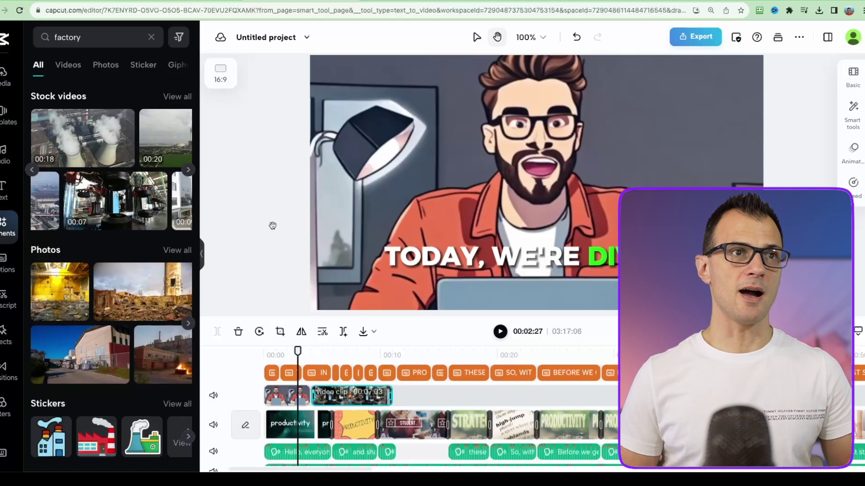
pyautogui.press('space')
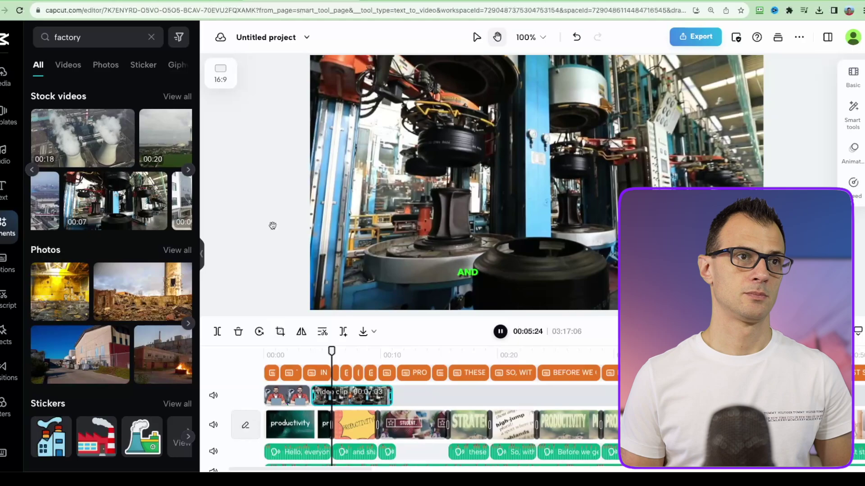
pyautogui.press('space')
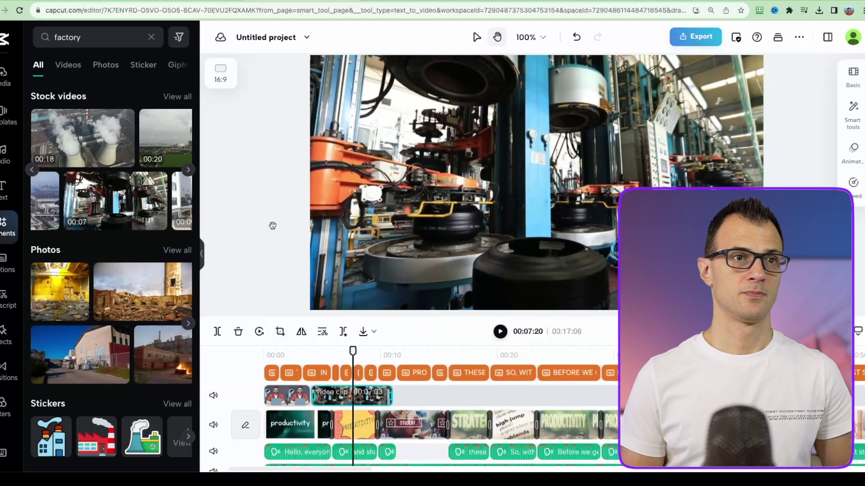